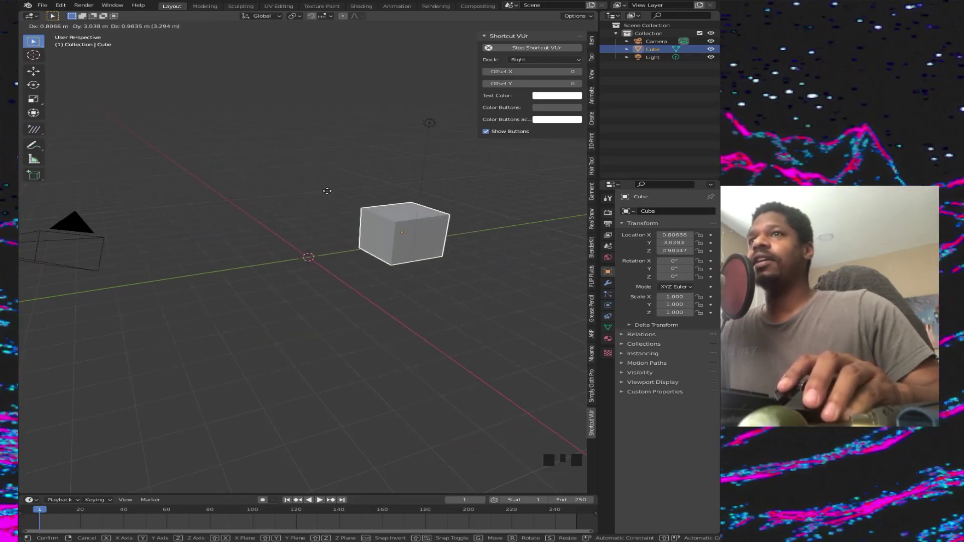
- Move the cube to about X -3.5, Y -3.9, Z 3.3
click(79, 139)
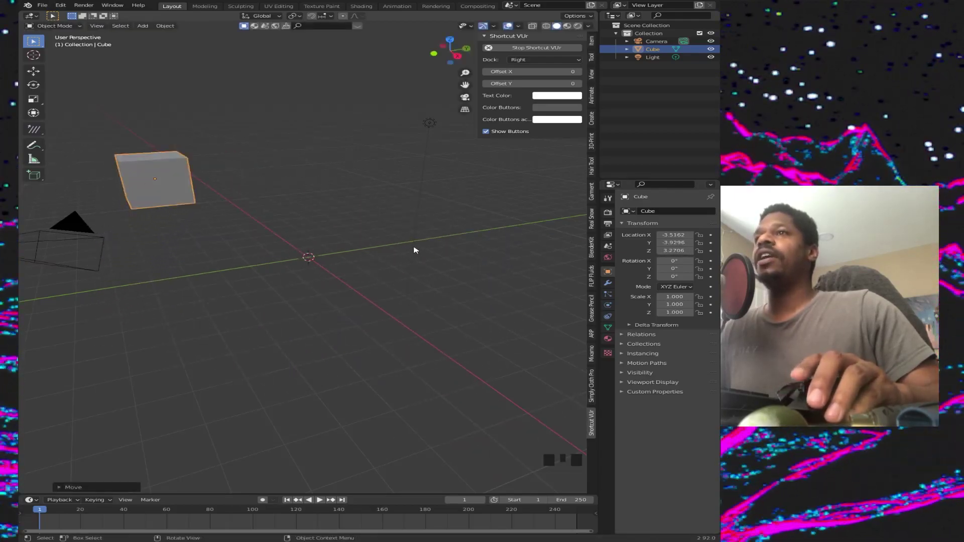
scroll(215, 290, down, 3)
middle_drag(215, 290, 142, 286)
middle_drag(263, 299, 216, 297)
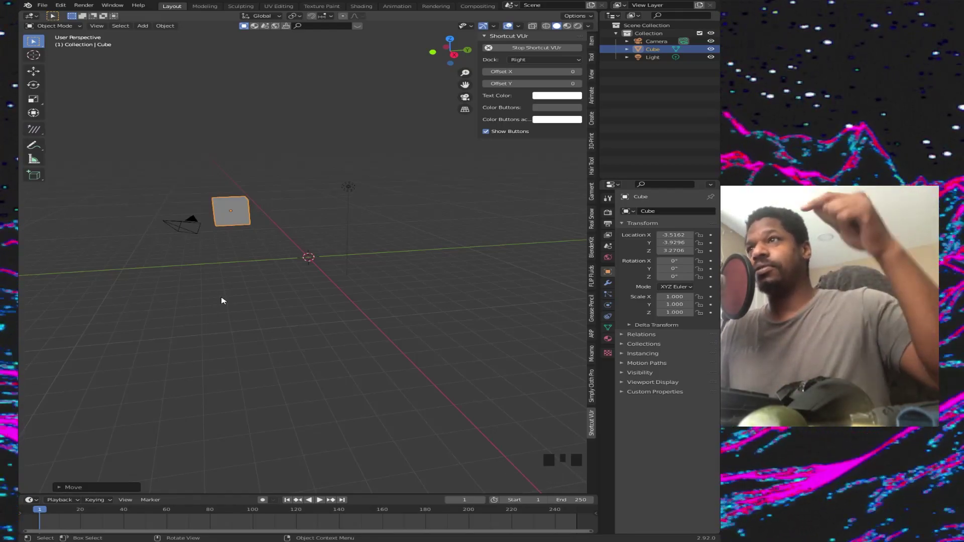
- Change the timeline area into a second 3D Viewport and enlarge it to about half the workspace height
drag(199, 495, 160, 359)
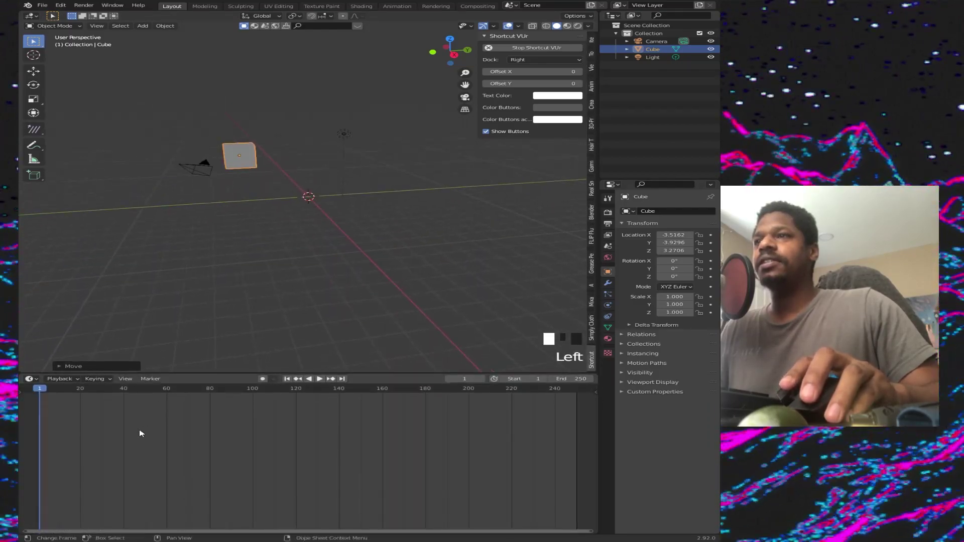
click(35, 379)
click(38, 380)
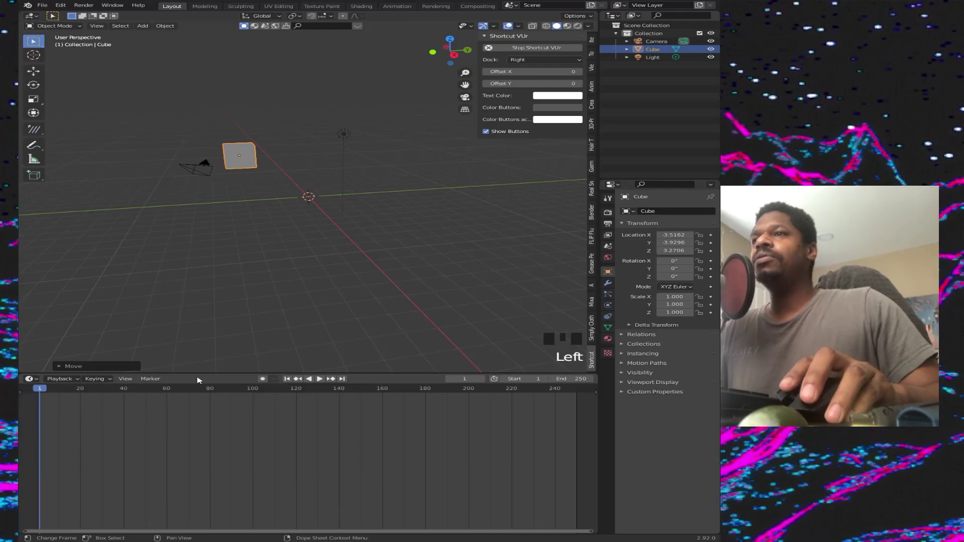
click(31, 379)
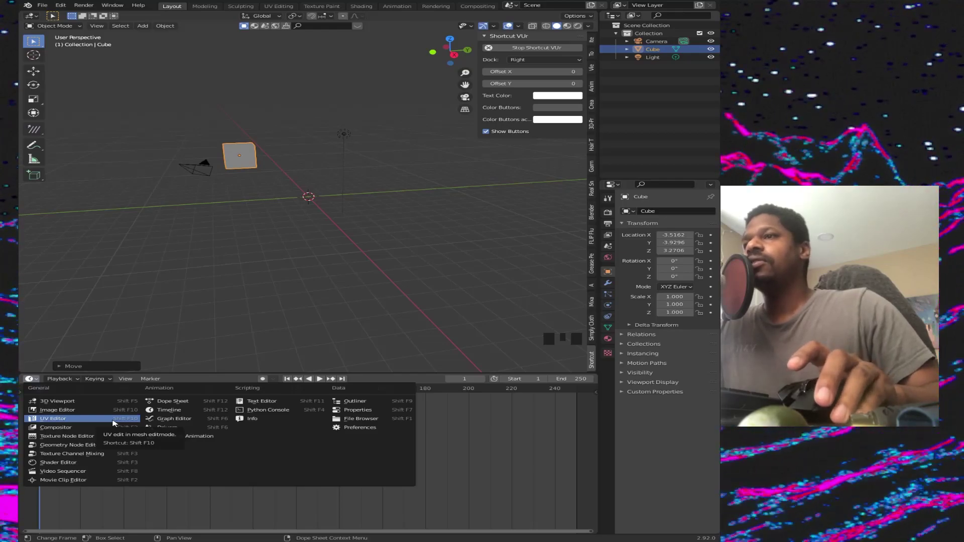
key(Escape)
click(30, 378)
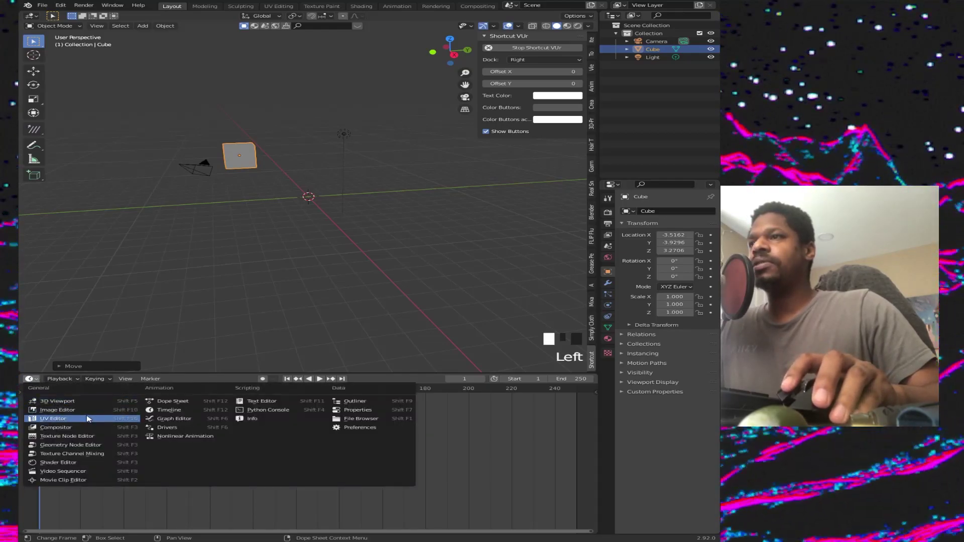
click(58, 401)
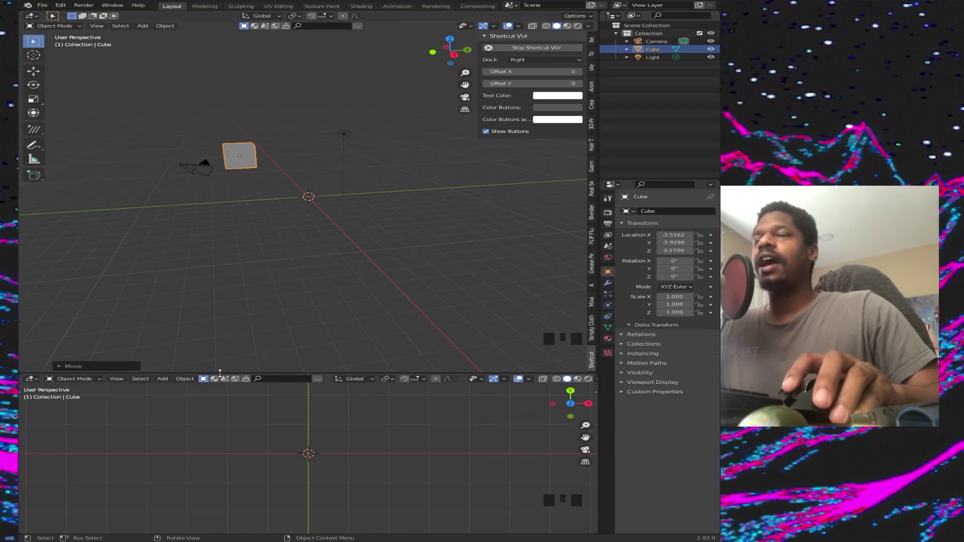
drag(220, 373, 235, 270)
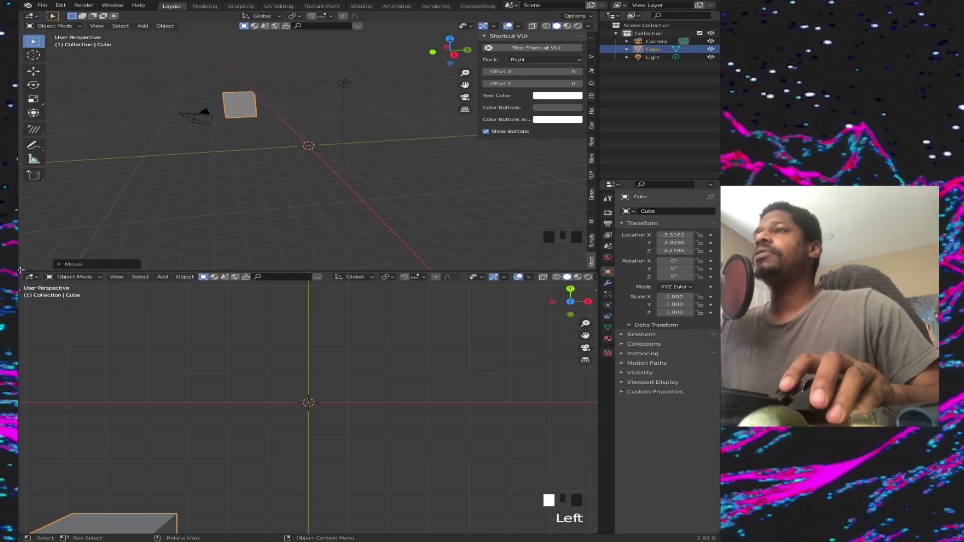
- Split the lower 3D viewport vertically into side-by-side viewports
click(20, 270)
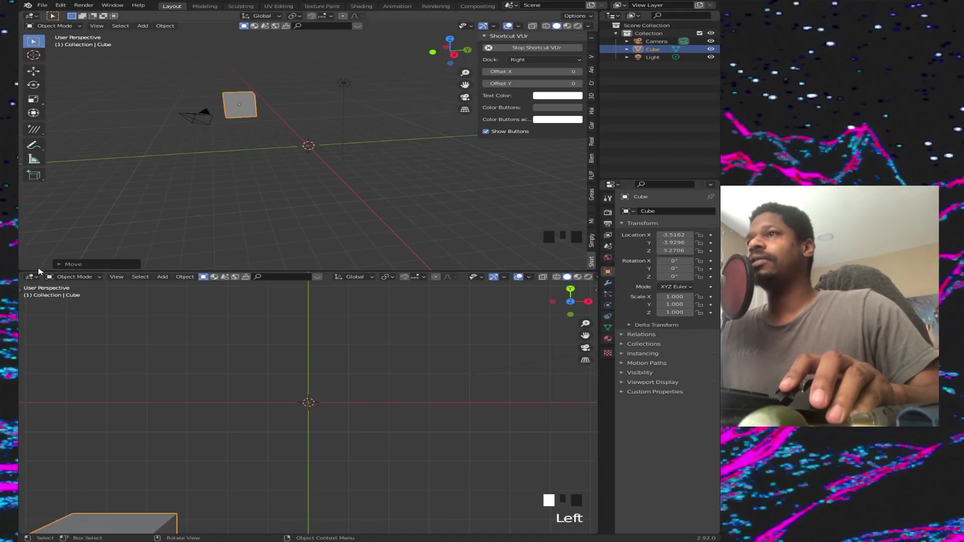
drag(21, 273, 359, 295)
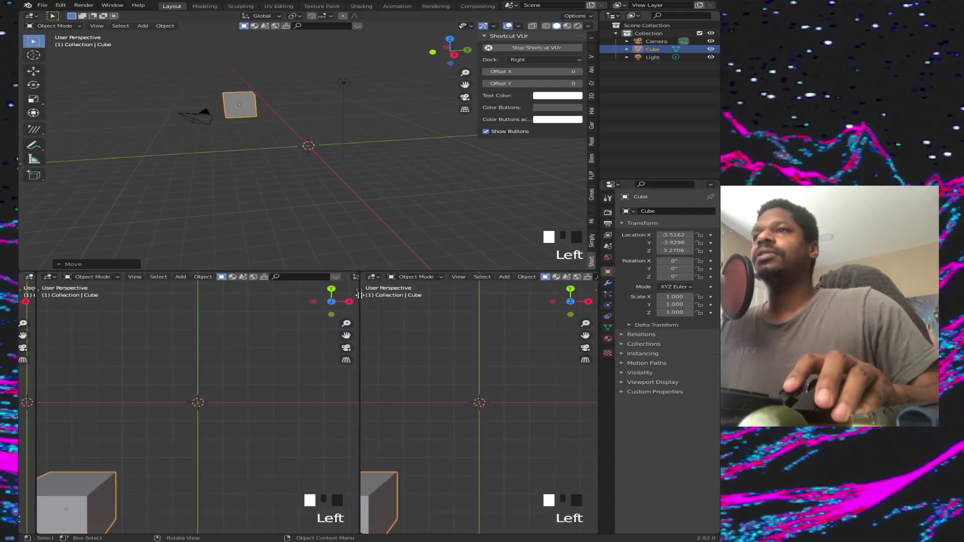
scroll(248, 420, down, 4)
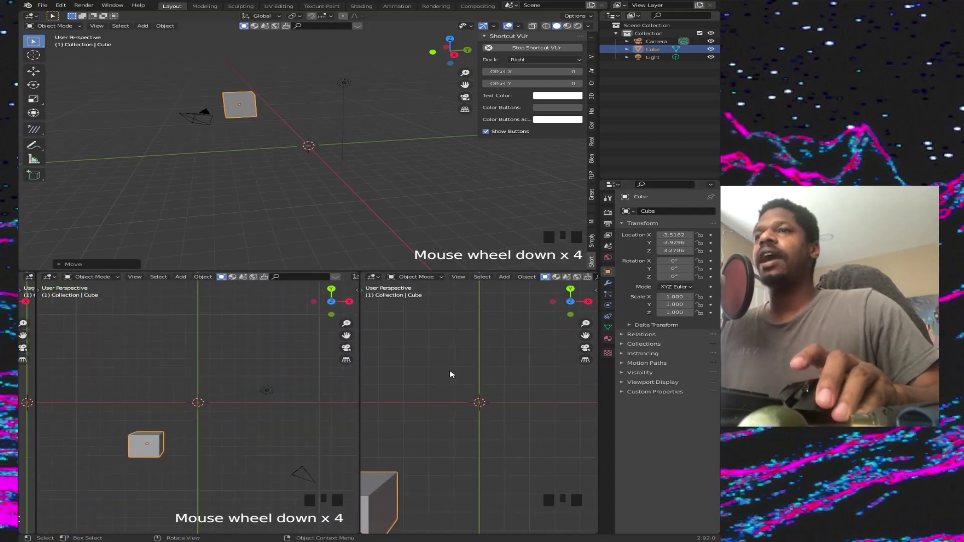
- Set one of the split viewports to front orthographic view, and switch it to the camera view
scroll(452, 377, down, 5)
middle_drag(437, 394, 476, 341)
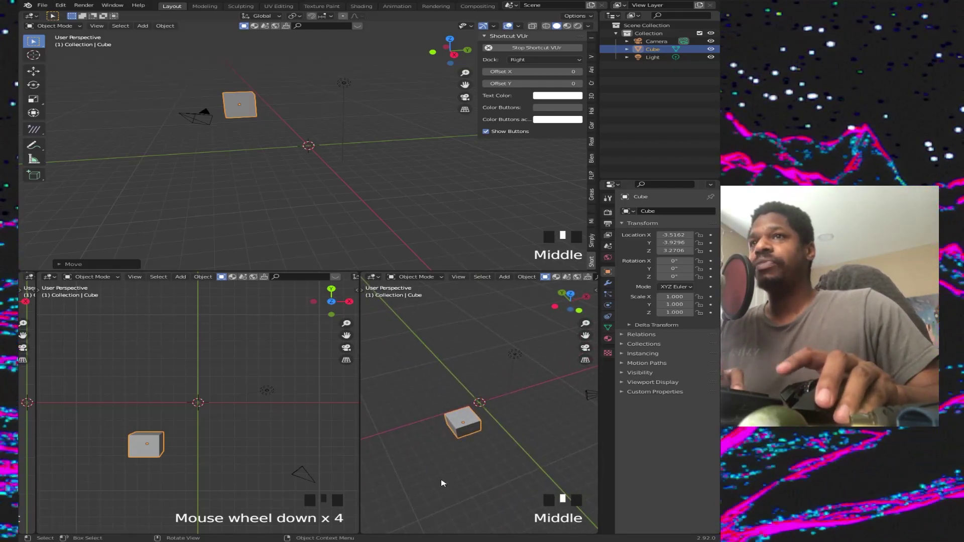
key(KP_1)
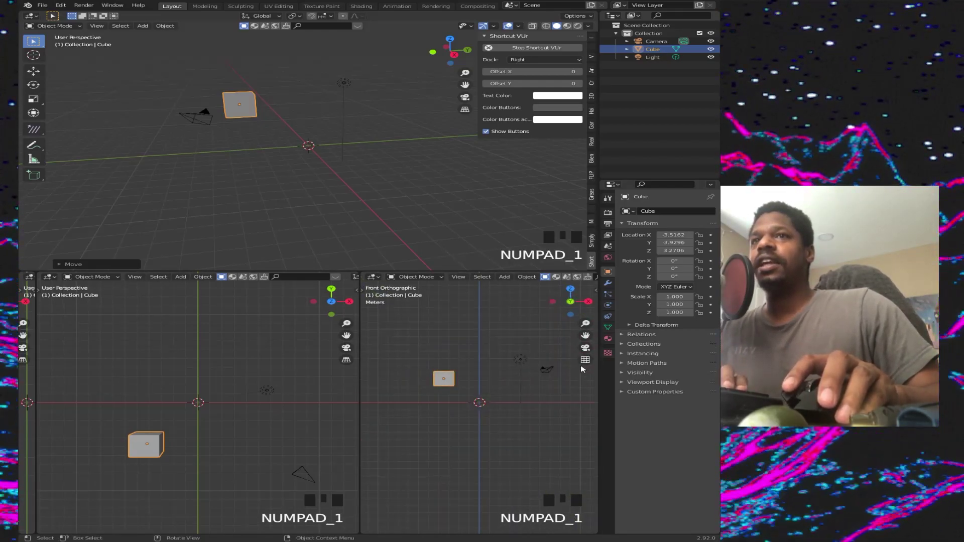
click(585, 348)
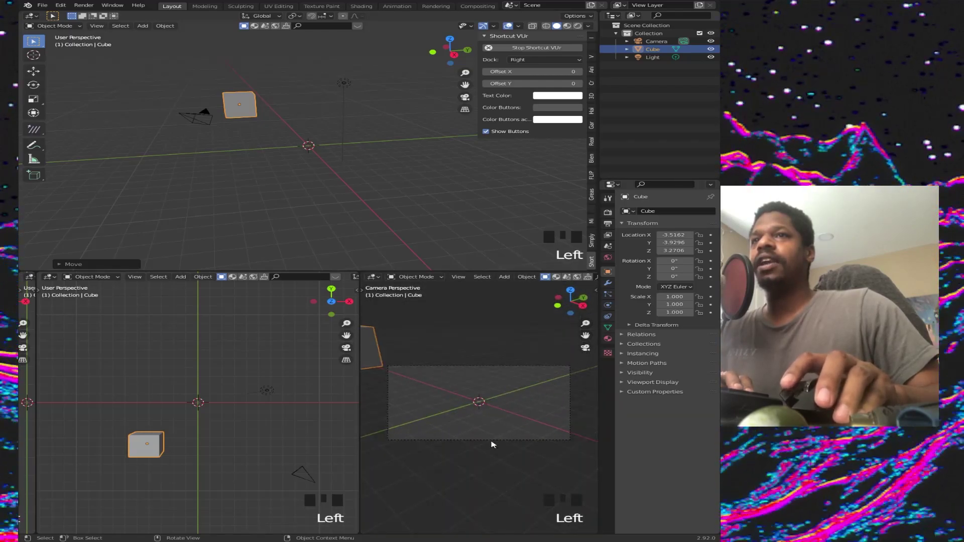
- Move the cube to about X -1.4, Y -4.2, Z 2.0 using the split viewport beside the camera view
click(107, 402)
middle_drag(101, 392, 63, 403)
scroll(158, 409, down, 2)
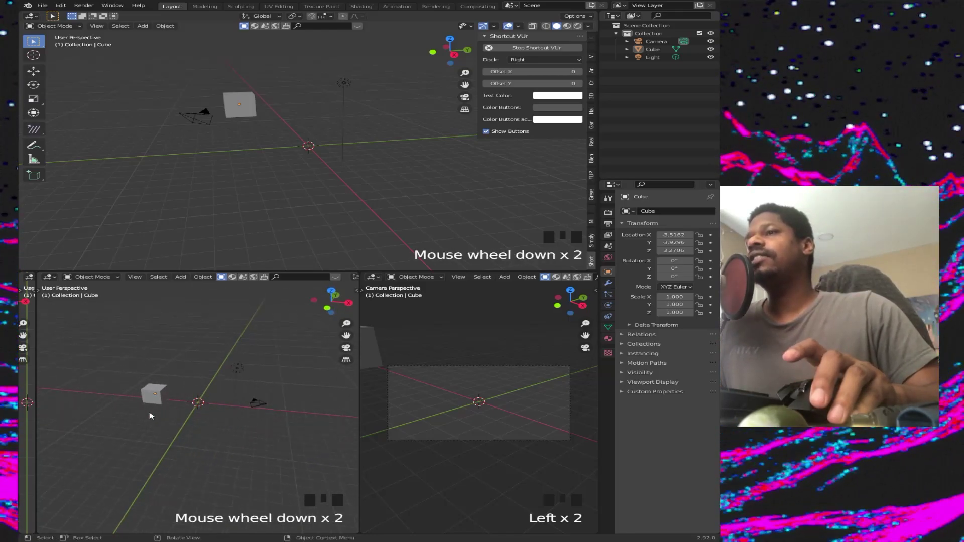
click(156, 396)
key(g)
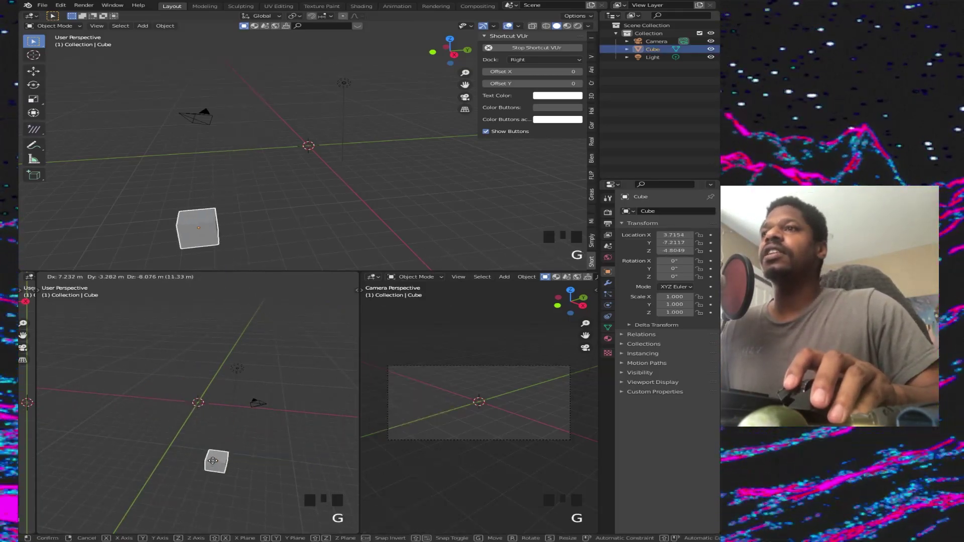
click(174, 405)
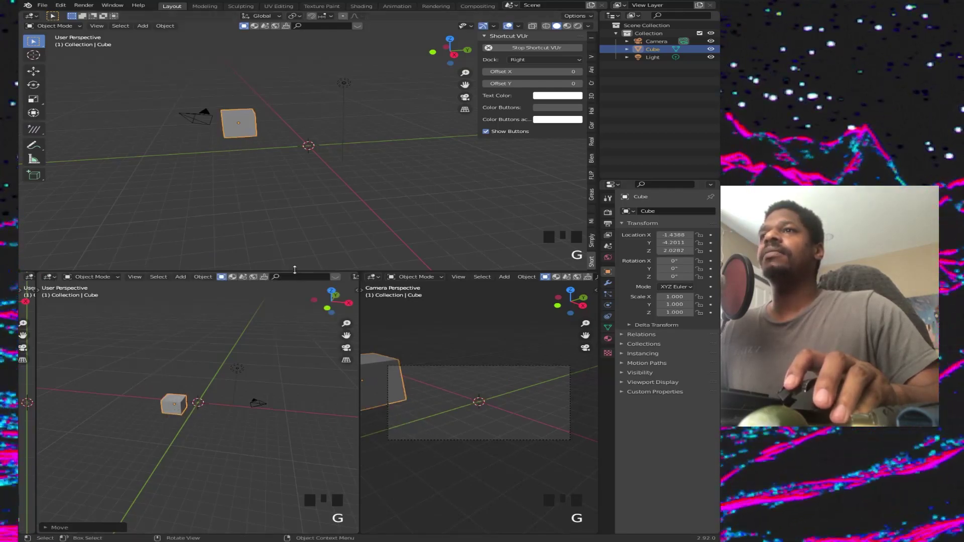
- Enlarge the upper 3D viewport and deselect the cube
drag(296, 272, 298, 327)
middle_drag(323, 168, 91, 248)
middle_drag(316, 208, 267, 282)
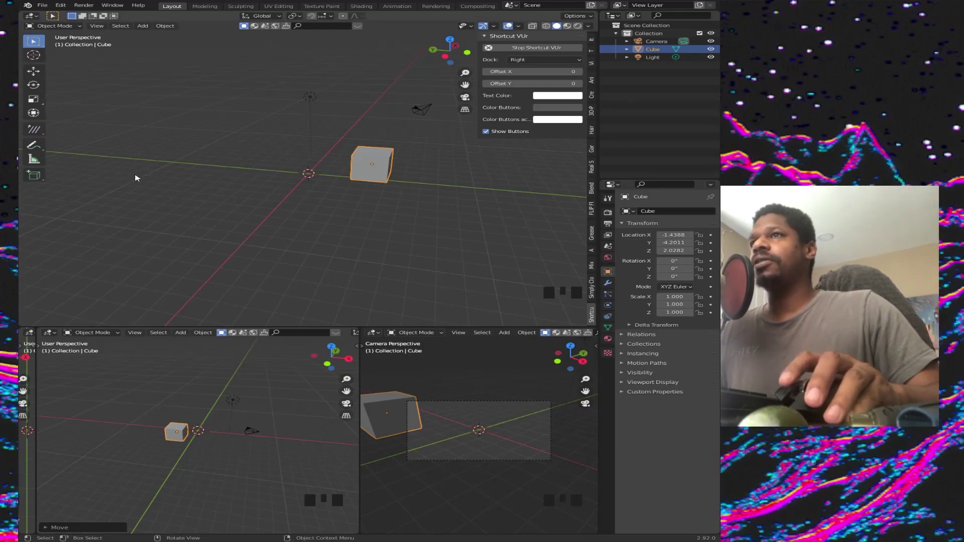
click(221, 233)
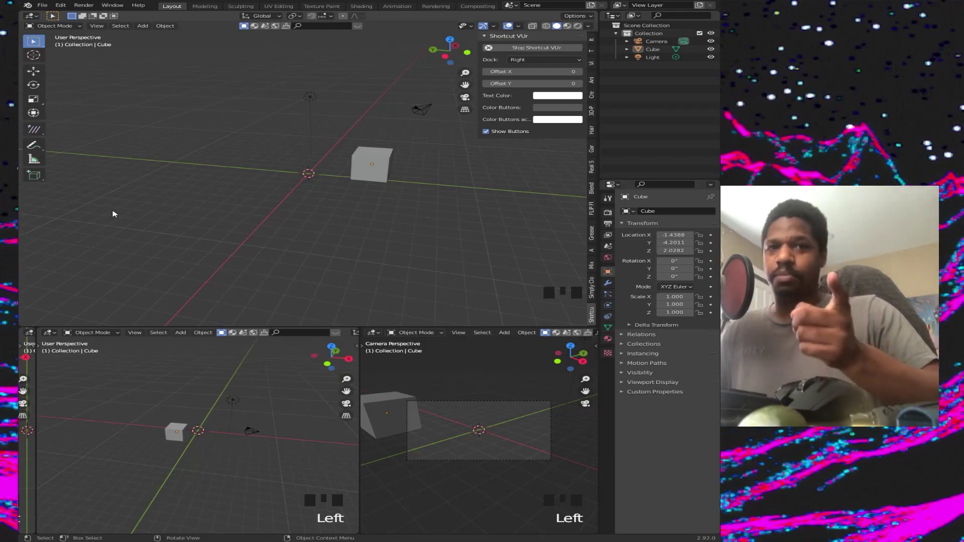
right_click(112, 214)
click(166, 262)
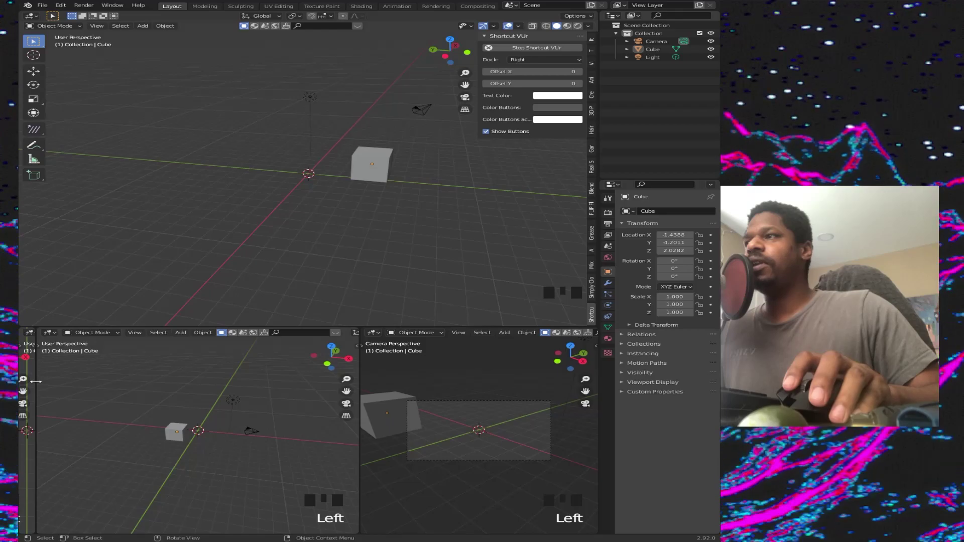
- Join the narrow leftover area with the neighbouring viewport beside the camera view
right_click(36, 382)
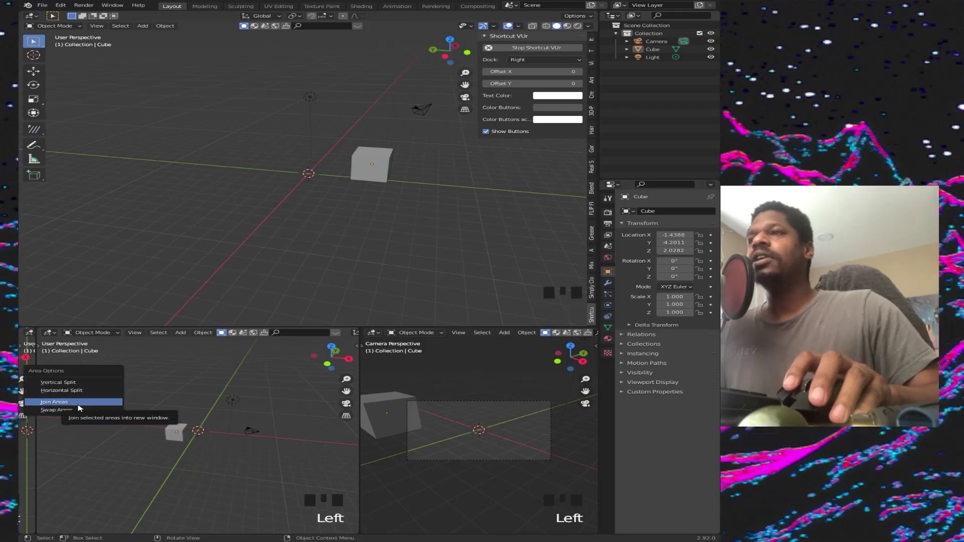
click(76, 405)
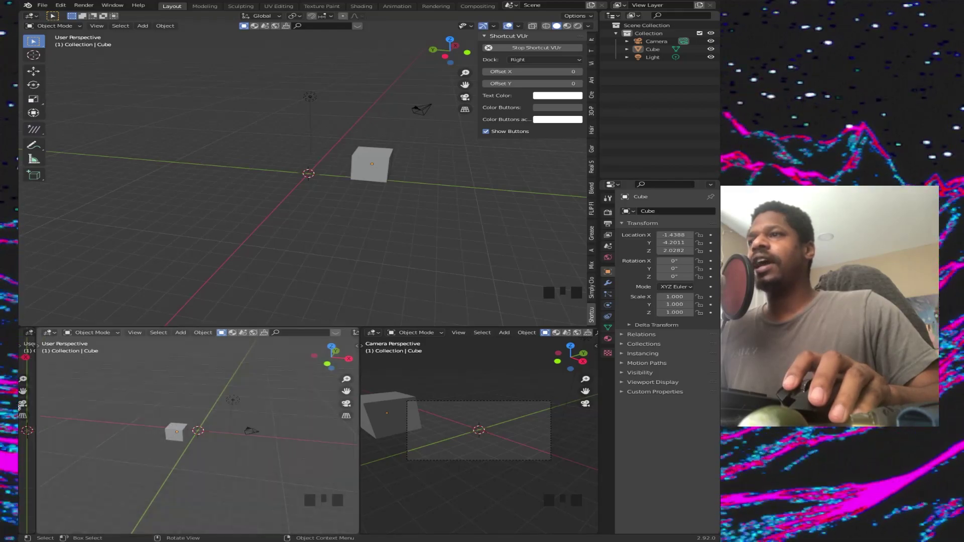
click(156, 405)
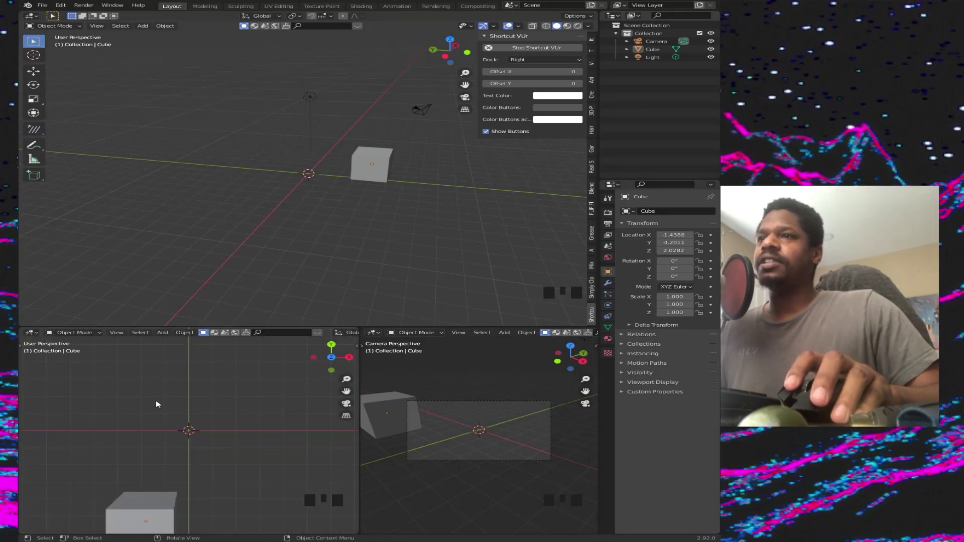
middle_drag(156, 404, 280, 424)
scroll(259, 367, up, 2)
scroll(203, 334, down, 2)
scroll(216, 398, down, 4)
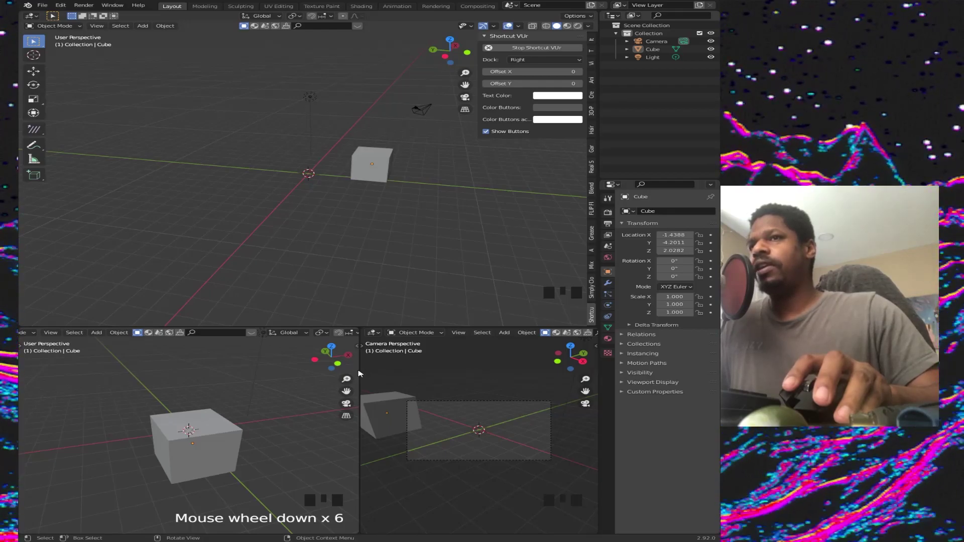
- Join the camera viewport into its neighbour and enlarge the resulting lower viewport
right_click(360, 370)
click(362, 373)
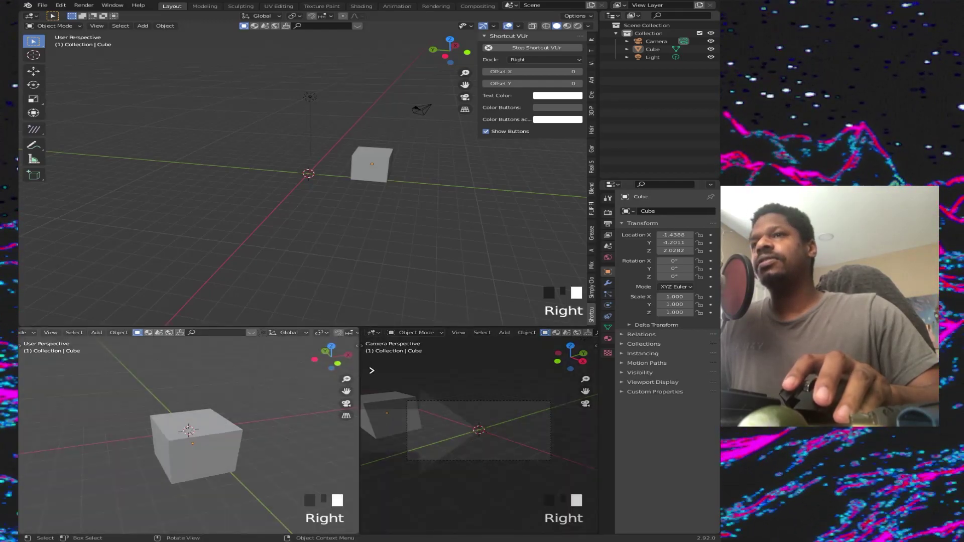
click(391, 377)
drag(314, 328, 316, 223)
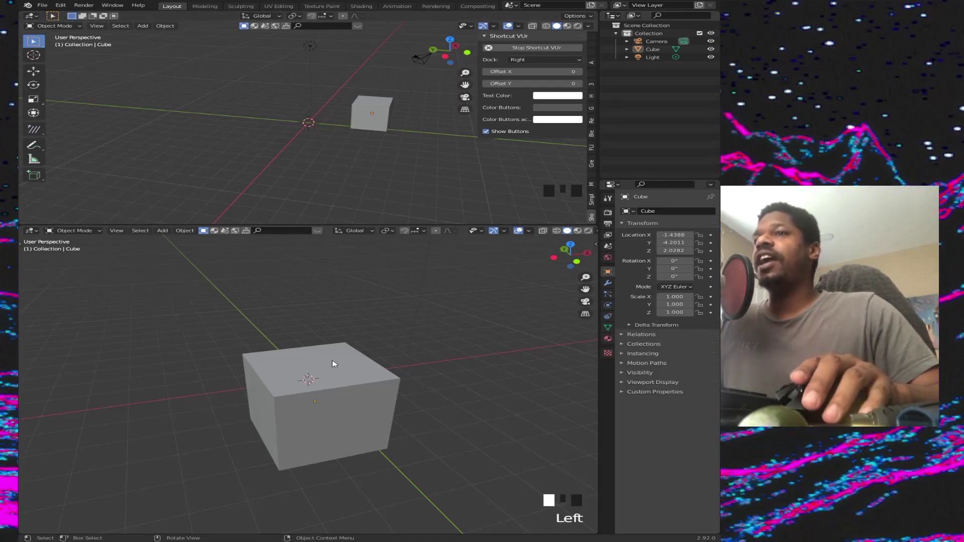
- Change the lower 3D viewport back to the Timeline editor
click(31, 232)
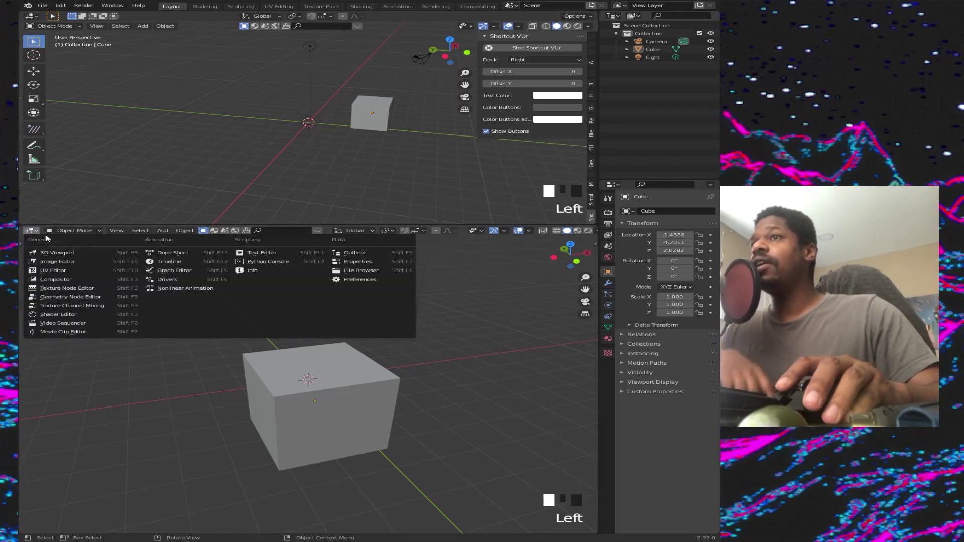
click(149, 263)
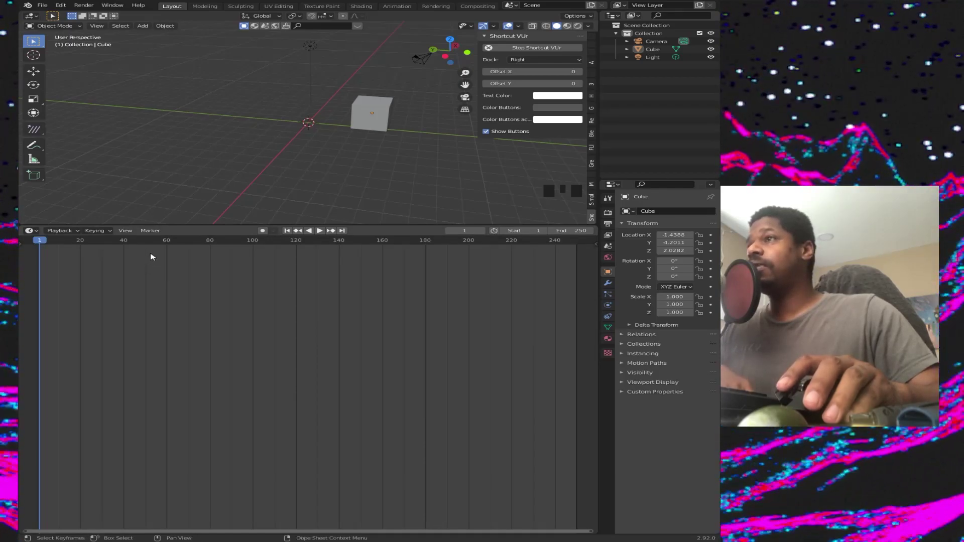
click(31, 231)
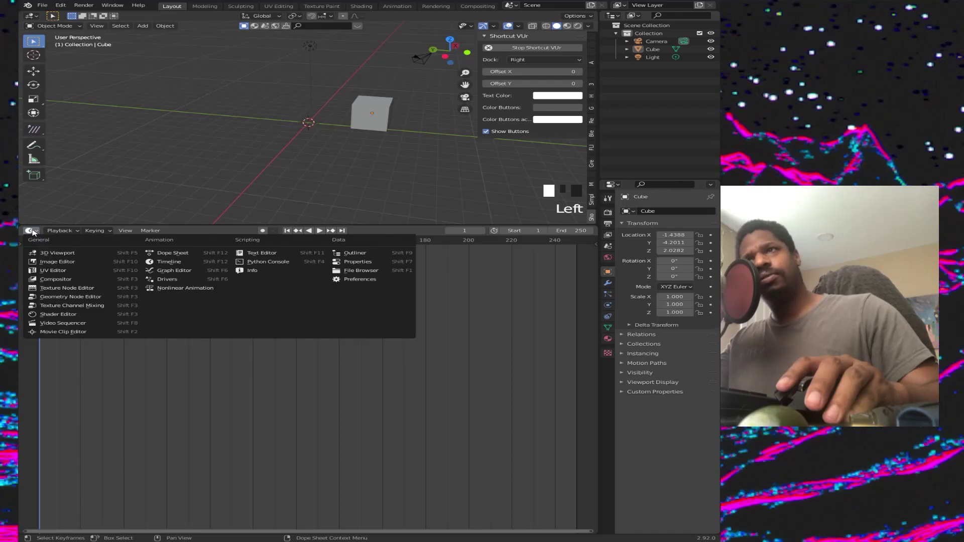
click(196, 379)
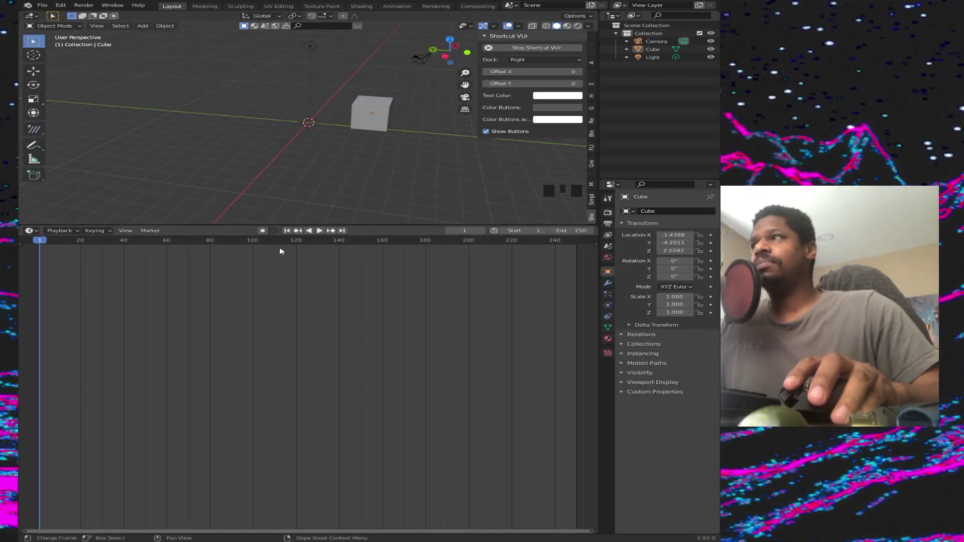
- Turn on automatic keyframing and reduce the height of the timeline area
click(262, 230)
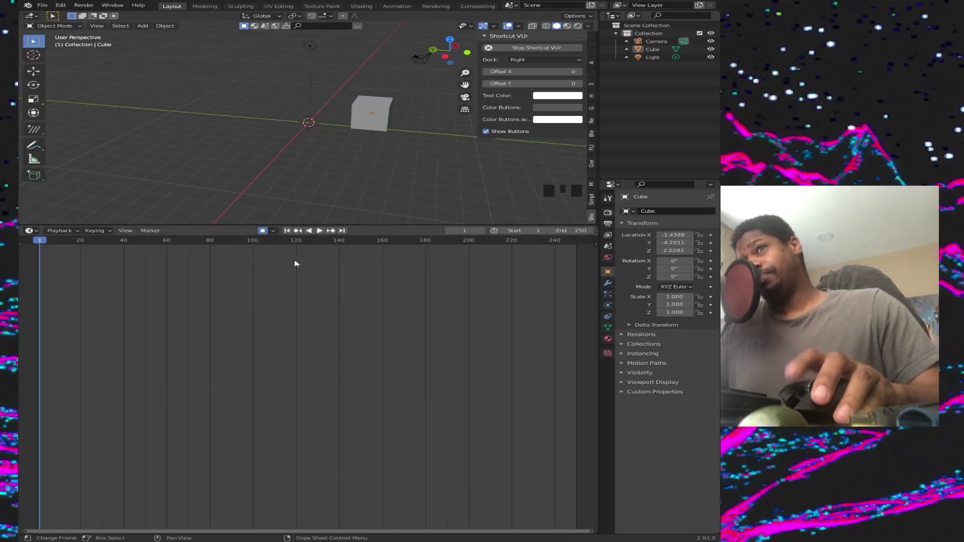
drag(399, 225, 398, 406)
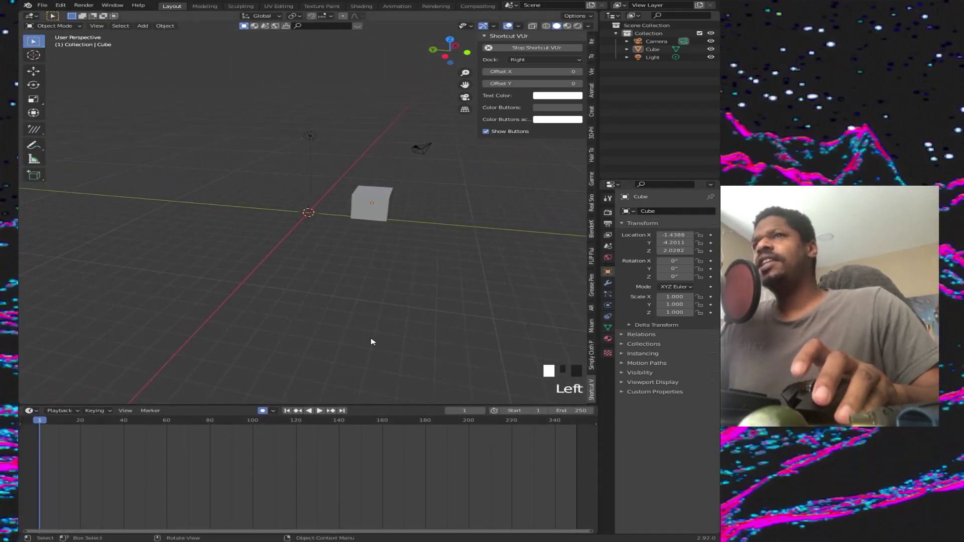
- Move the cube to about X -2.6, Y -3.2, Z 0.4 at frame 1 to record a keyframe
click(368, 207)
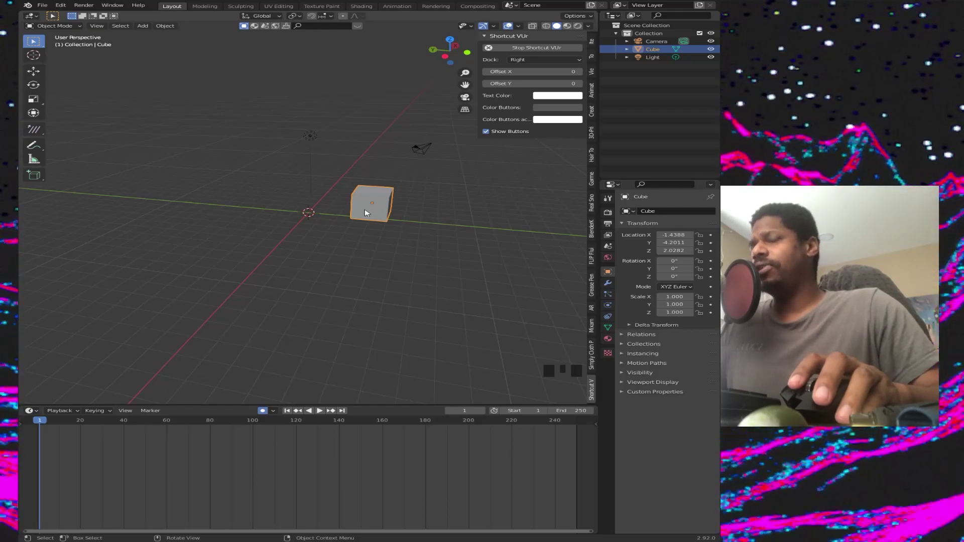
key(g)
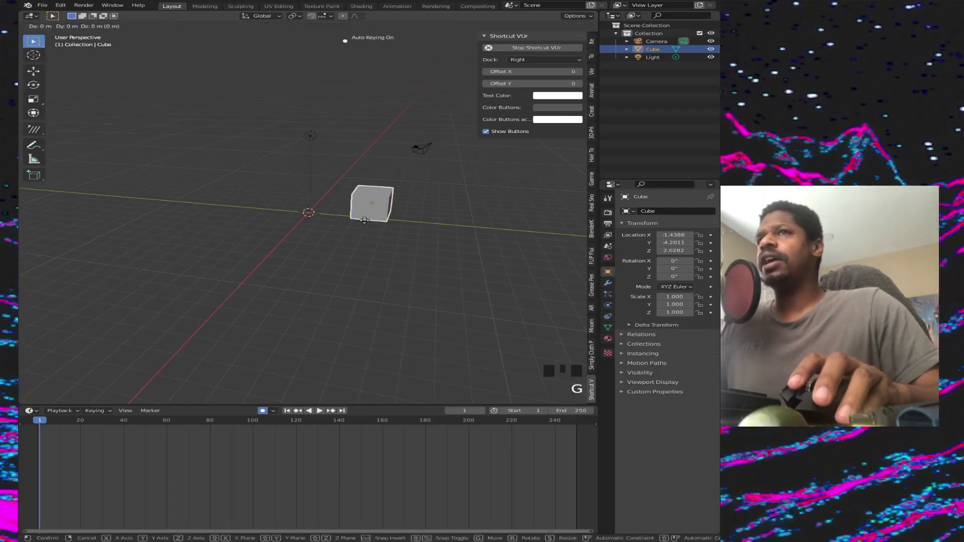
click(342, 245)
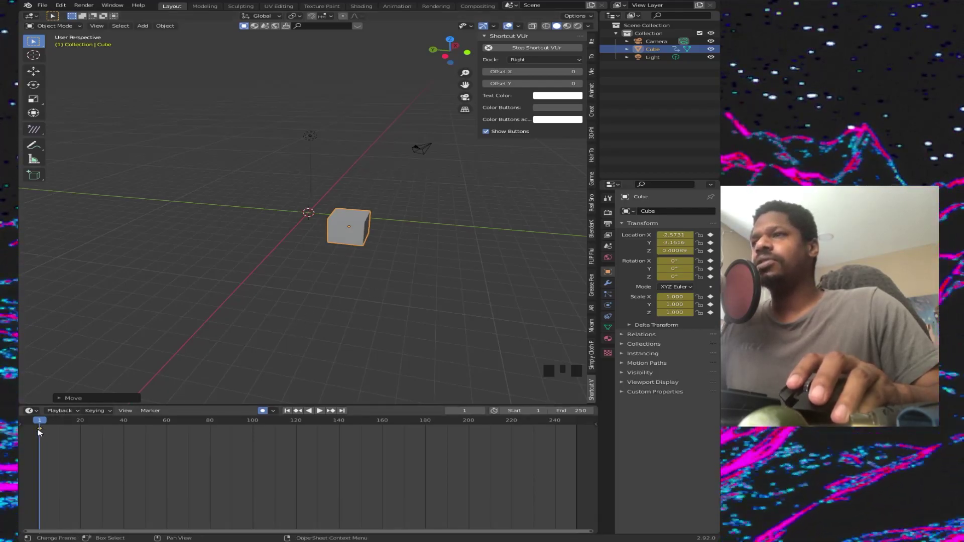
- Check the cube's first keyframe by scrubbing the timeline between frames 0 and 1
drag(58, 442, 20, 424)
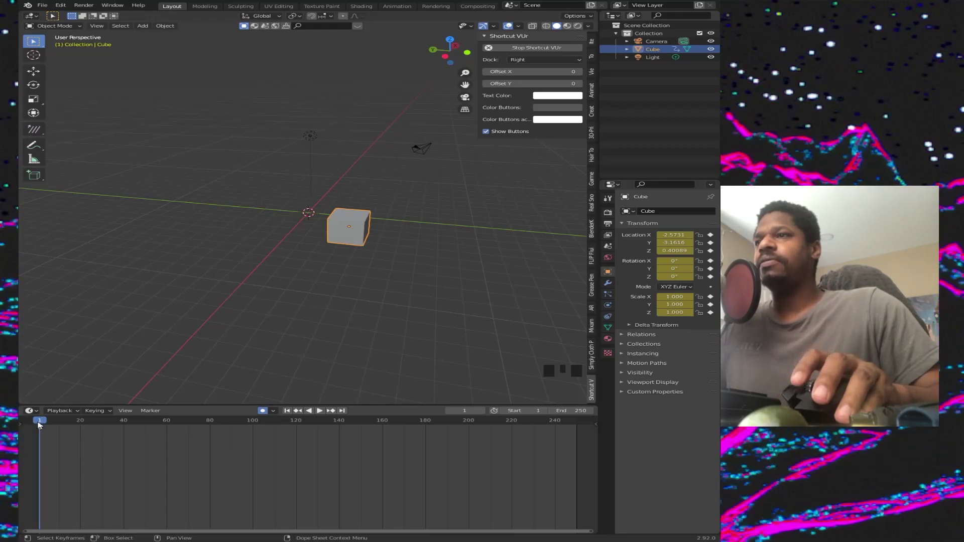
mouse_move(40, 426)
mouse_down()
mouse_move(585, 432)
mouse_move(37, 431)
mouse_up()
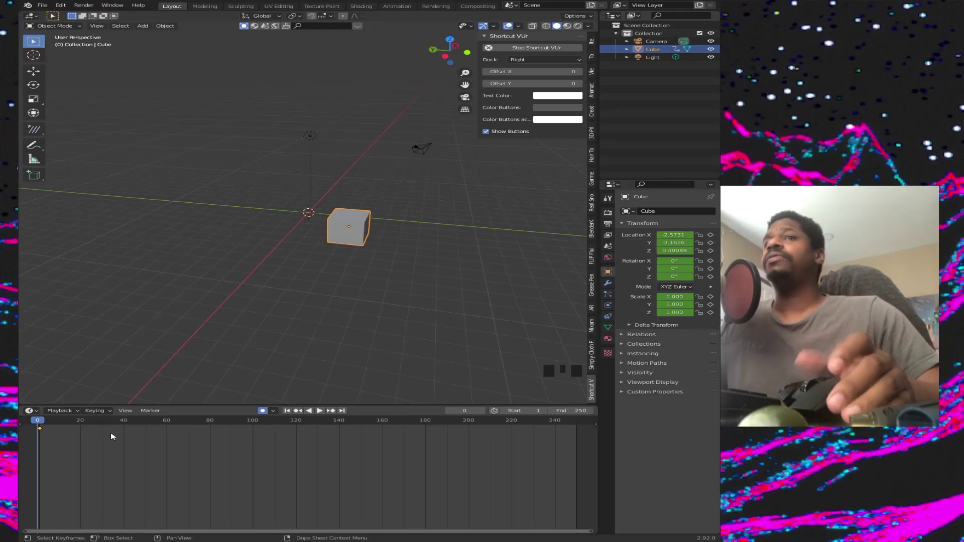
click(41, 421)
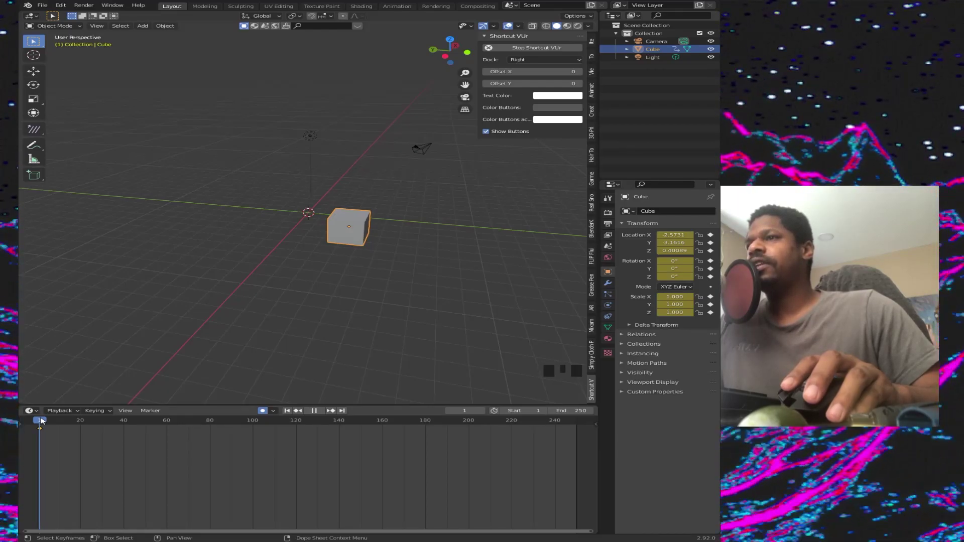
- Go to frame 60 and move the cube to about X -0.5, Y 18.6, Z 17.7 to record a keyframe
drag(41, 421, 54, 420)
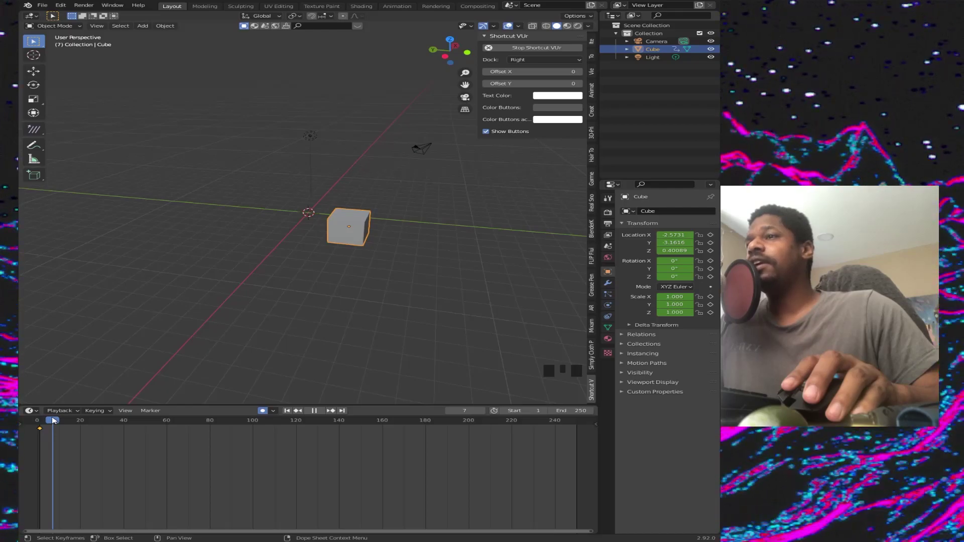
drag(54, 421, 168, 430)
scroll(291, 293, down, 3)
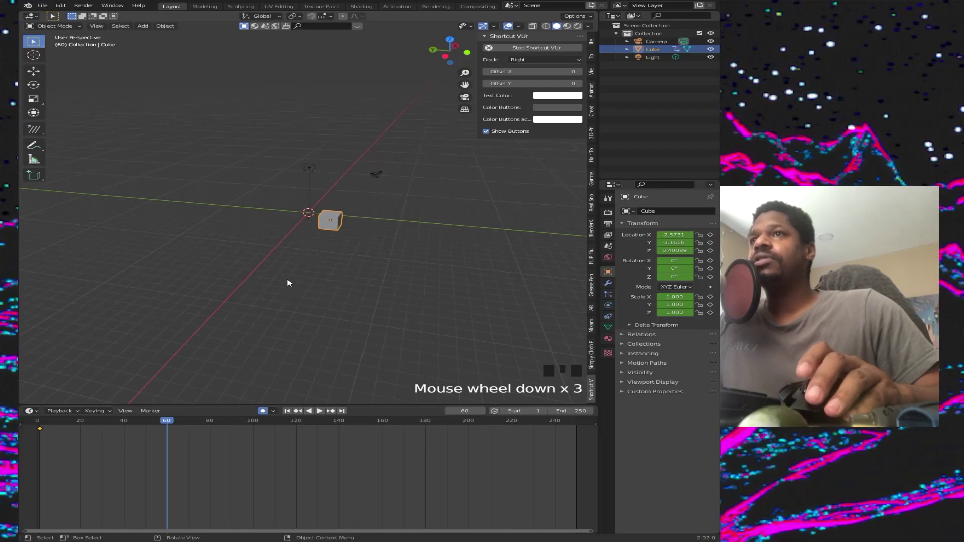
click(322, 225)
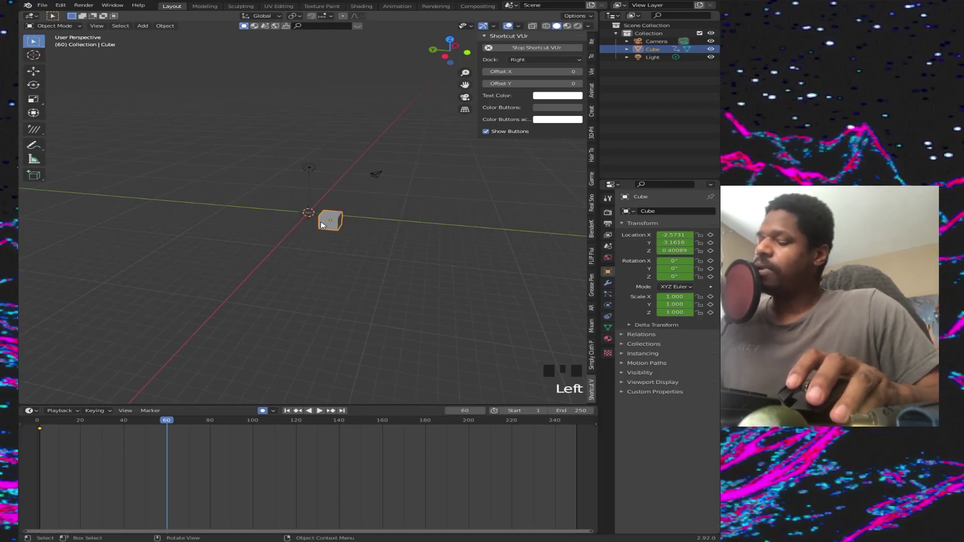
key(g)
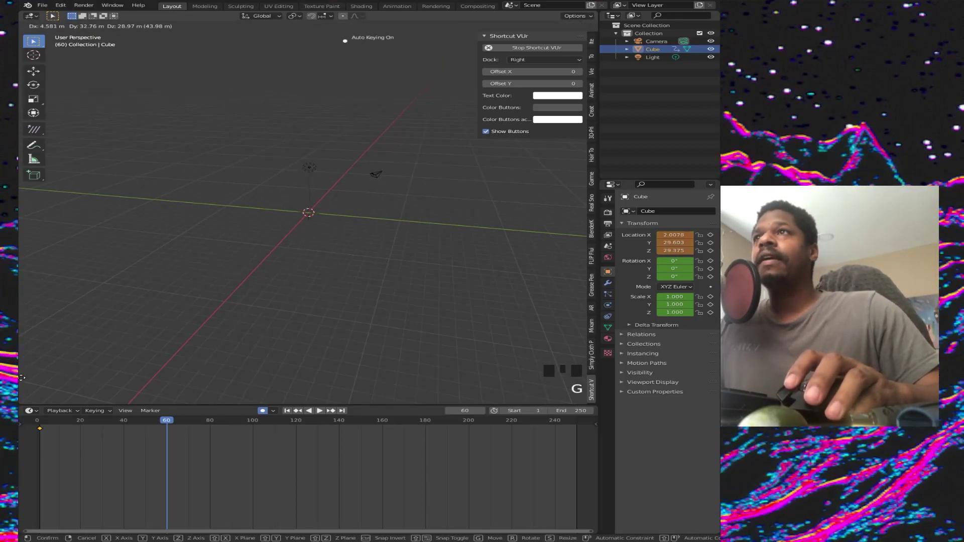
click(122, 89)
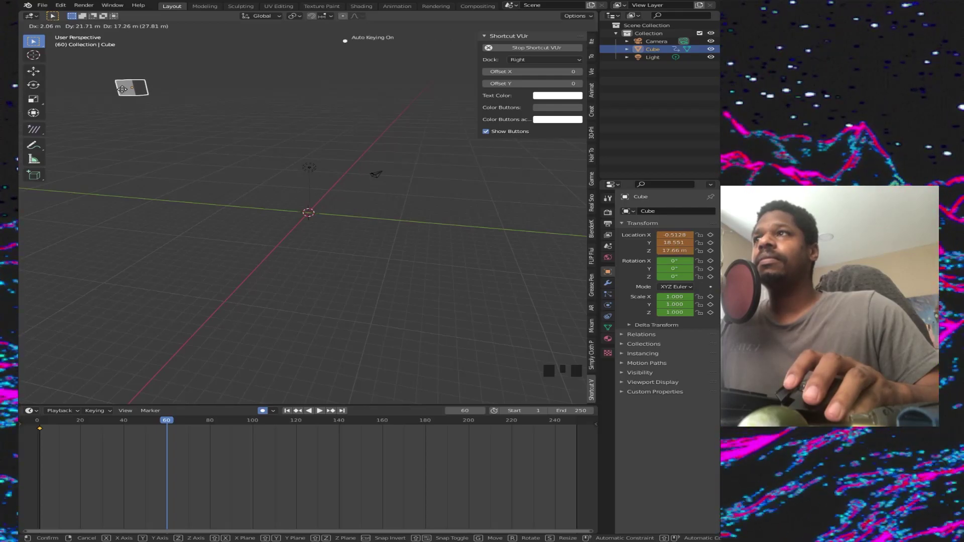
- Scrub back to the start of the timeline and play the cube's motion past frame 60
mouse_move(168, 419)
mouse_down()
mouse_move(155, 427)
mouse_move(168, 425)
mouse_up()
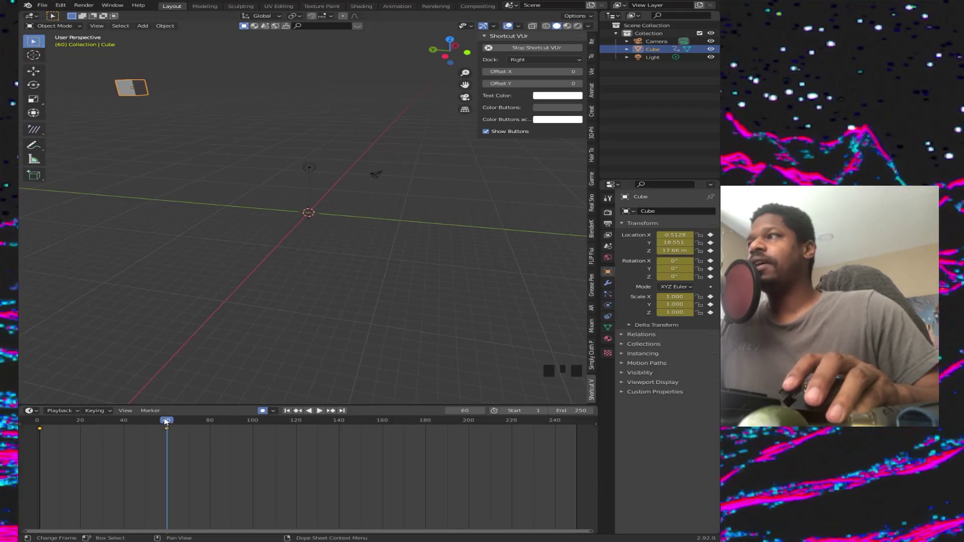
drag(166, 420, 38, 437)
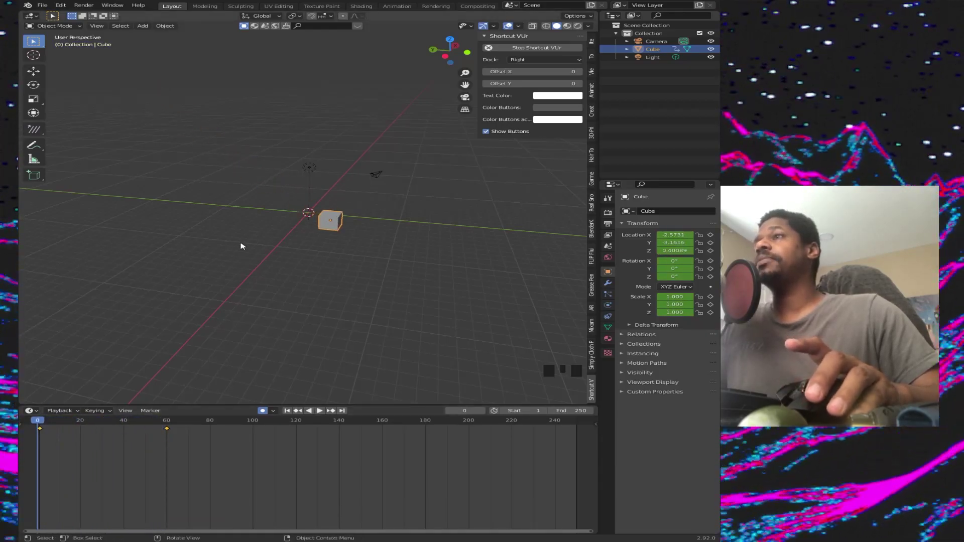
key(space)
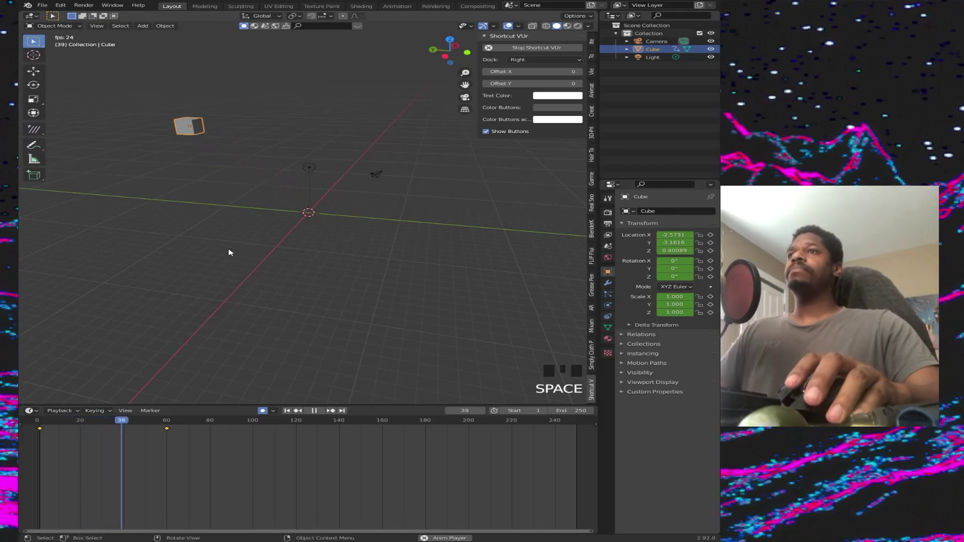
key(space)
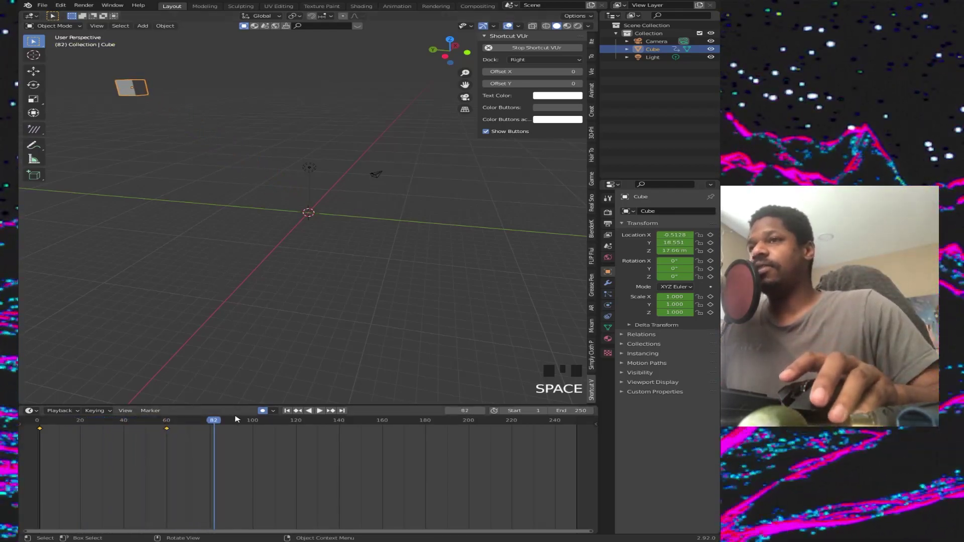
- At frame 100, move the cube to about X 8.9, Y -14.0, Z 16.7 to record a keyframe
click(252, 422)
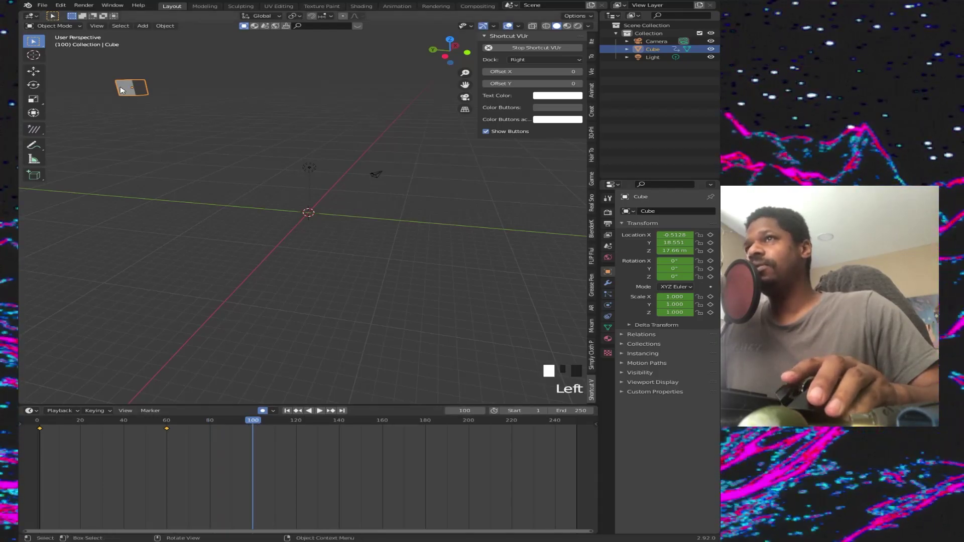
key(g)
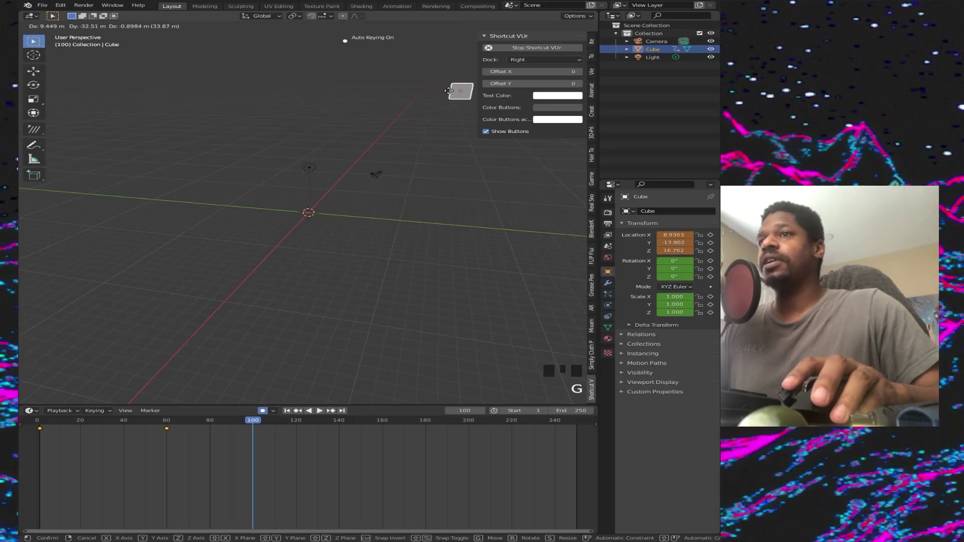
click(449, 91)
- At frame 140, move the cube to about X -10.0, Y 11.8, Z -5.3 to record a keyframe
click(340, 422)
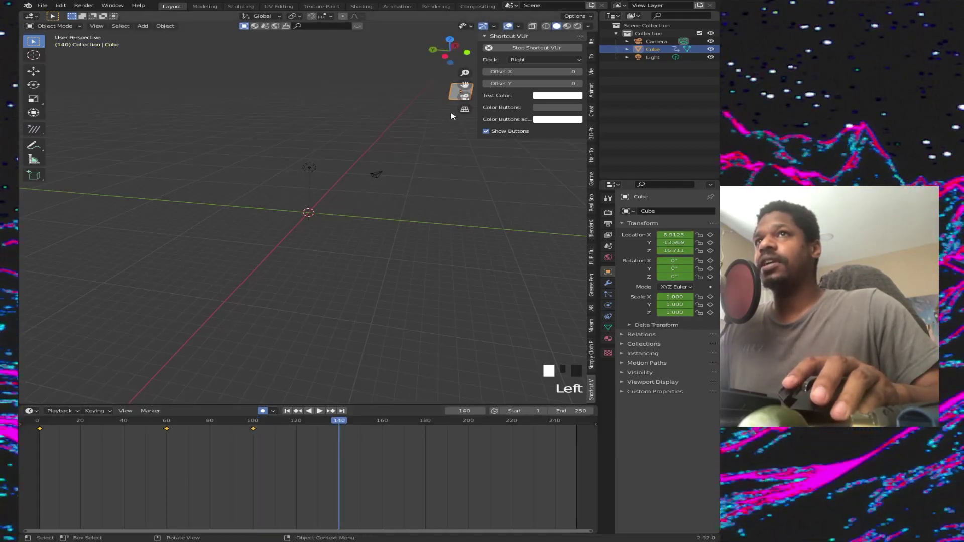
key(g)
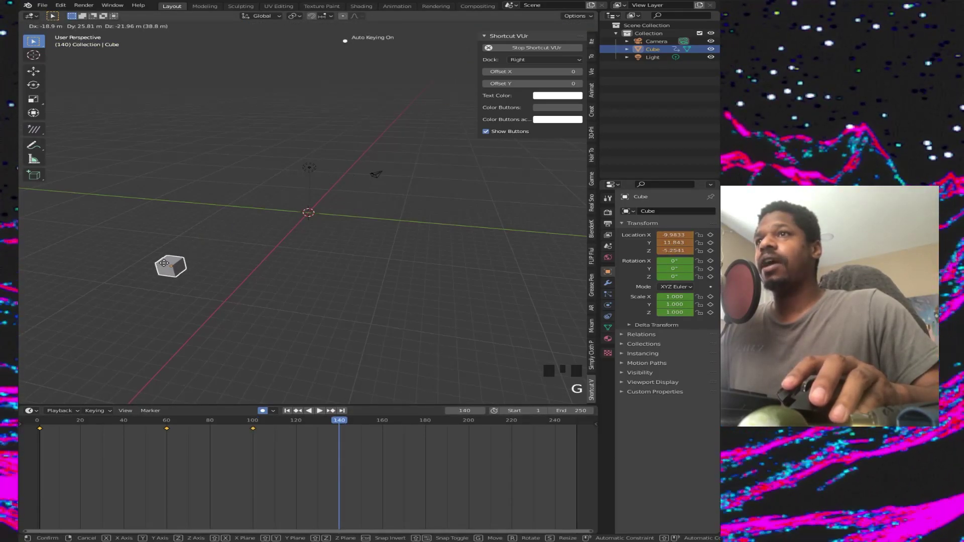
click(166, 266)
- At frame 180, move the cube to about X 18.7, Y 10.5, Z -2.1 to record a keyframe
middle_drag(132, 239, 320, 259)
scroll(276, 224, down, 9)
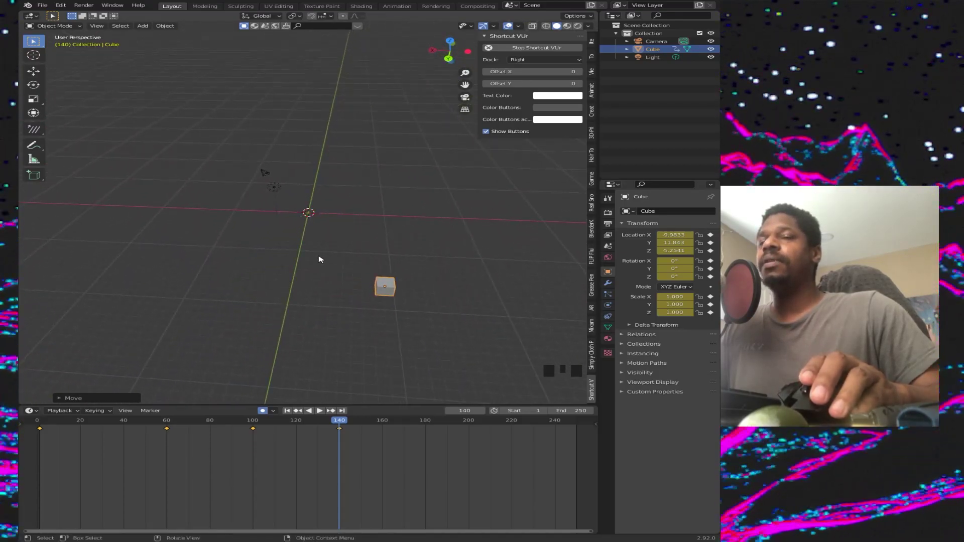
middle_drag(338, 294, 281, 339)
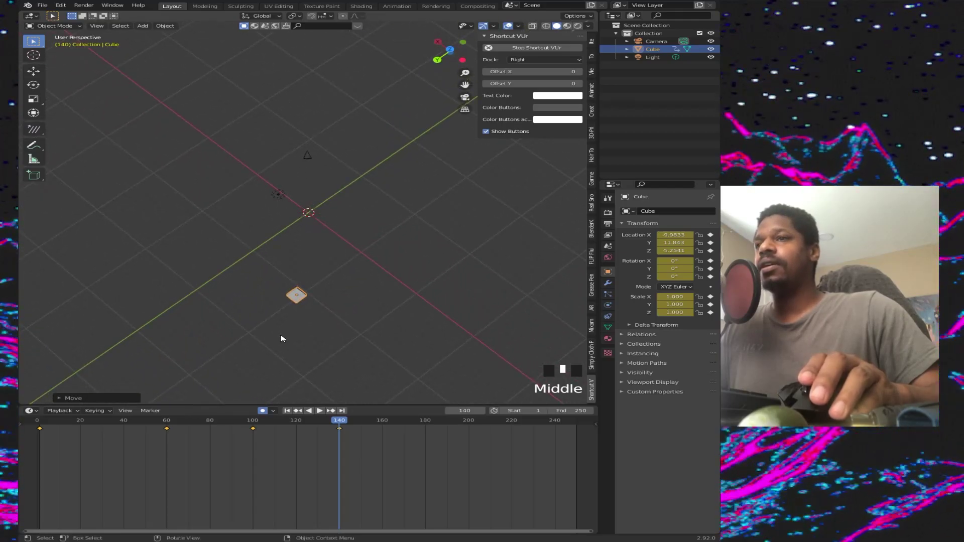
click(426, 420)
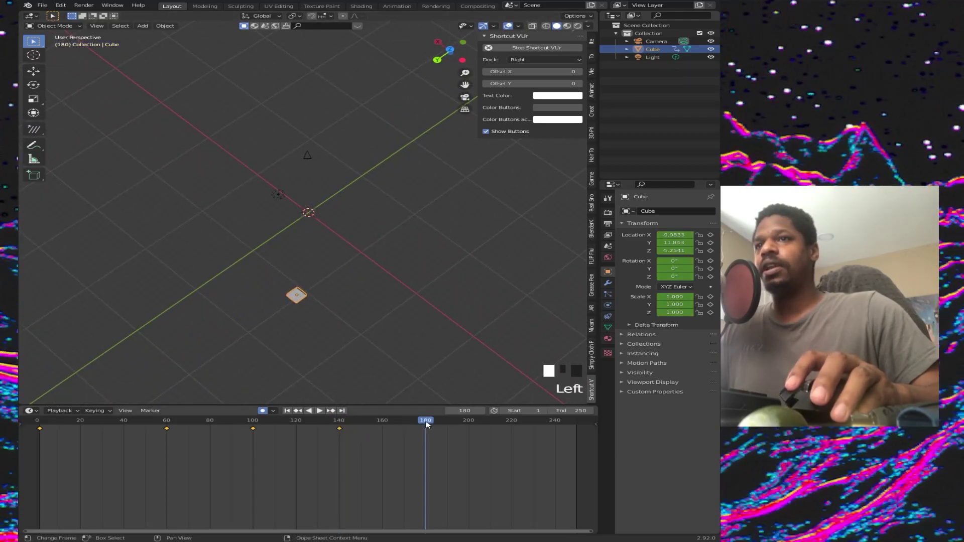
key(alt+a)
key(g)
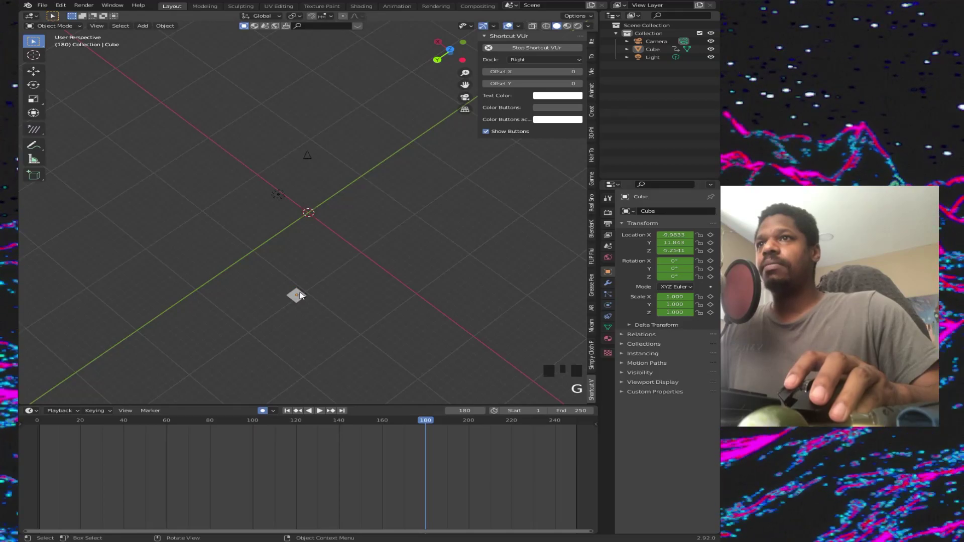
click(300, 295)
key(g)
click(167, 183)
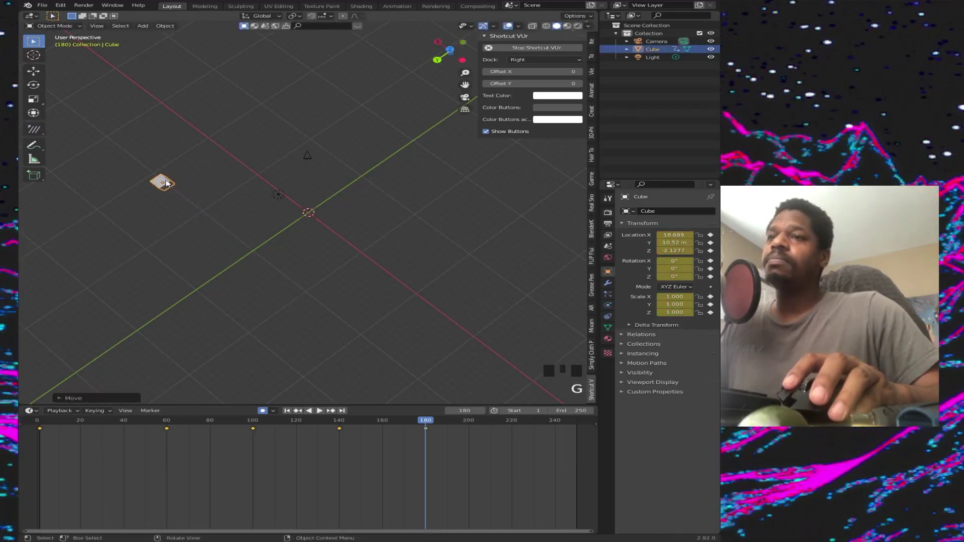
- At frame 220, move the cube to about X -11.9, Y -20.9, Z -2.4 to record a keyframe
click(512, 421)
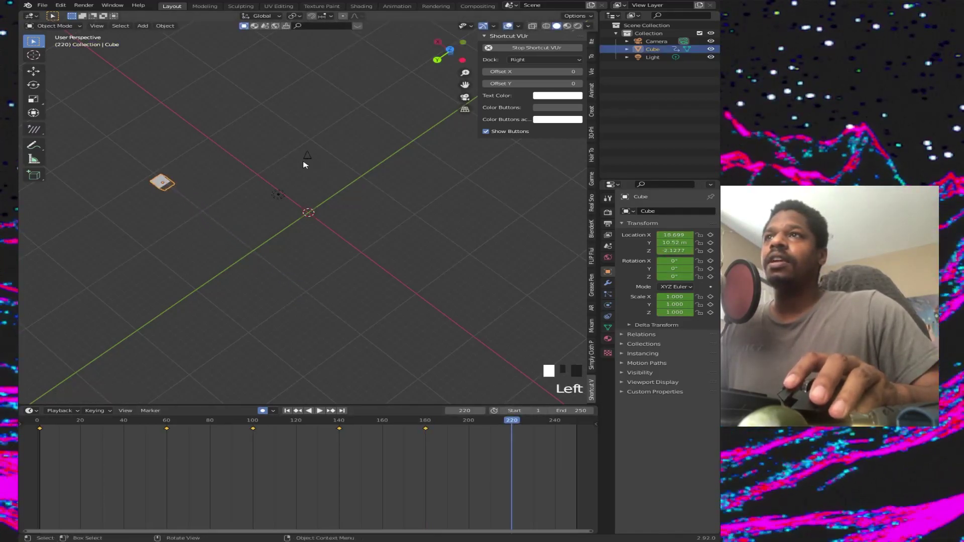
key(g)
click(491, 345)
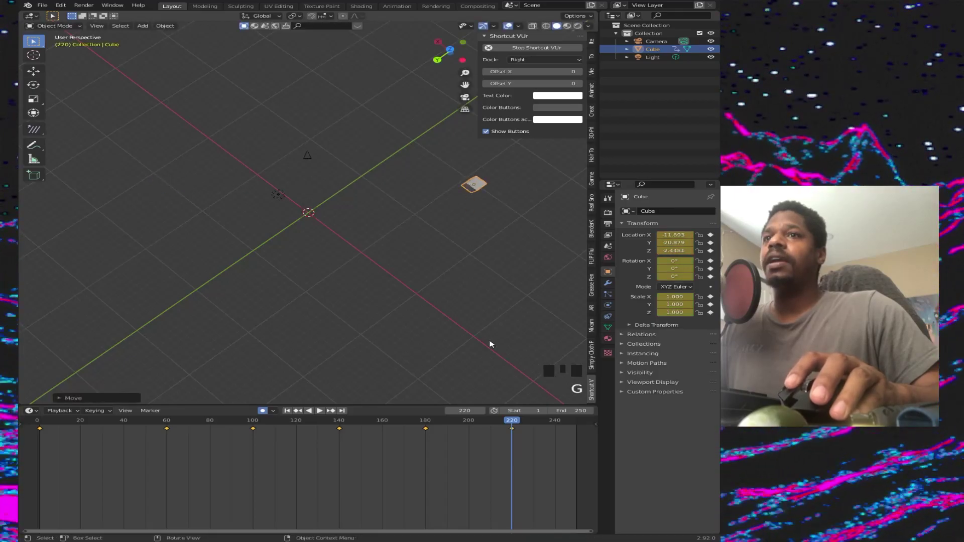
- At frame 240, move the cube to about X 14.1, Y -15.2, Z -0.2 to record a keyframe
click(555, 423)
key(g)
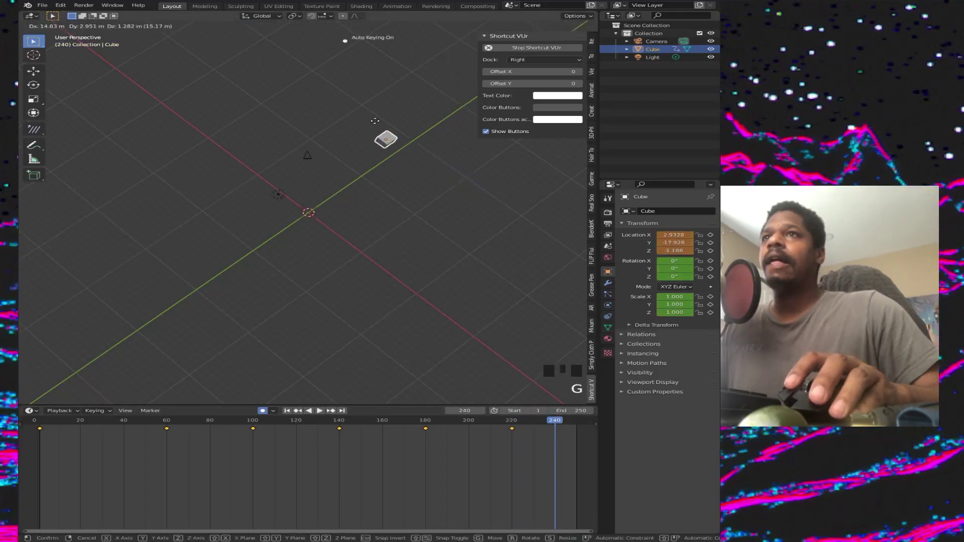
click(314, 95)
- At frame 250, move the cube close to the world origin, about X 0, Y 0.2, Z -3.1, to record a keyframe
click(574, 424)
key(Right)
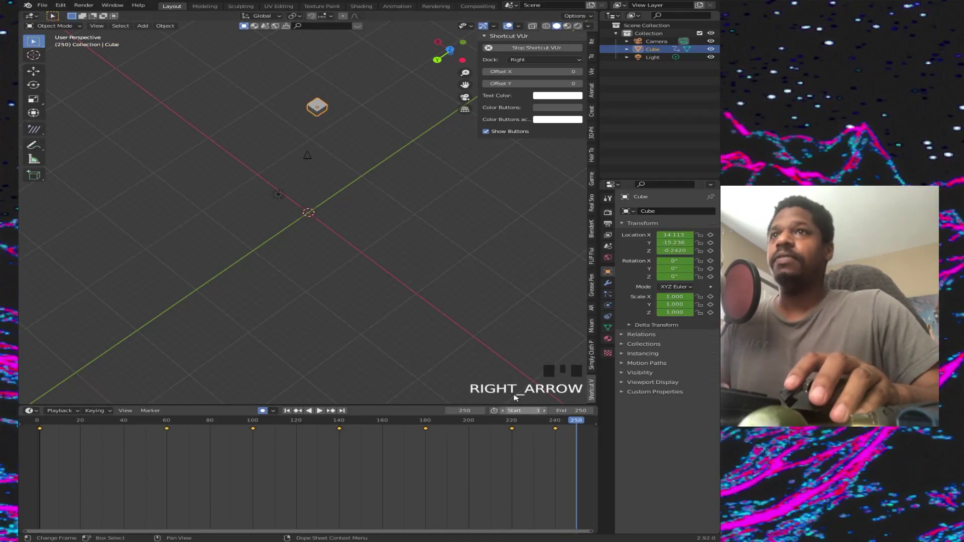
key(g)
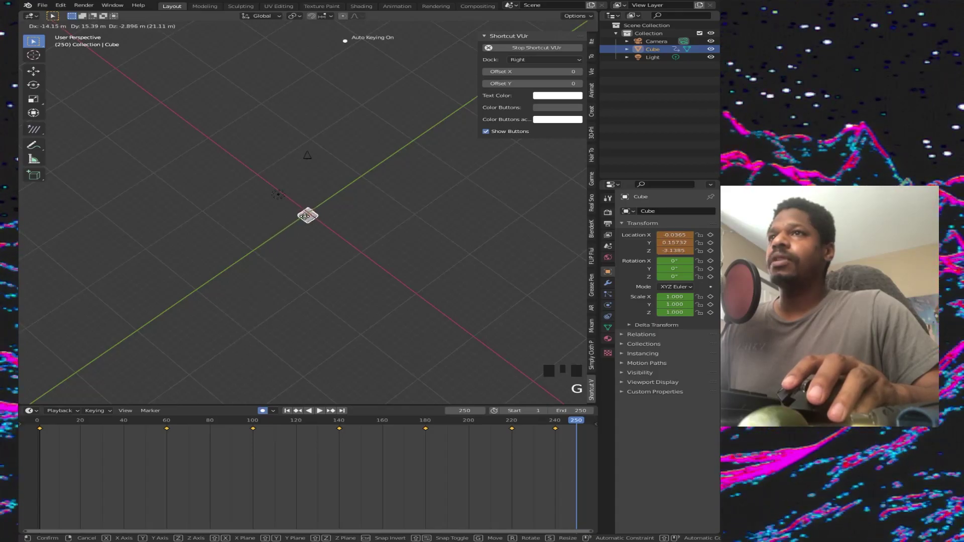
click(308, 215)
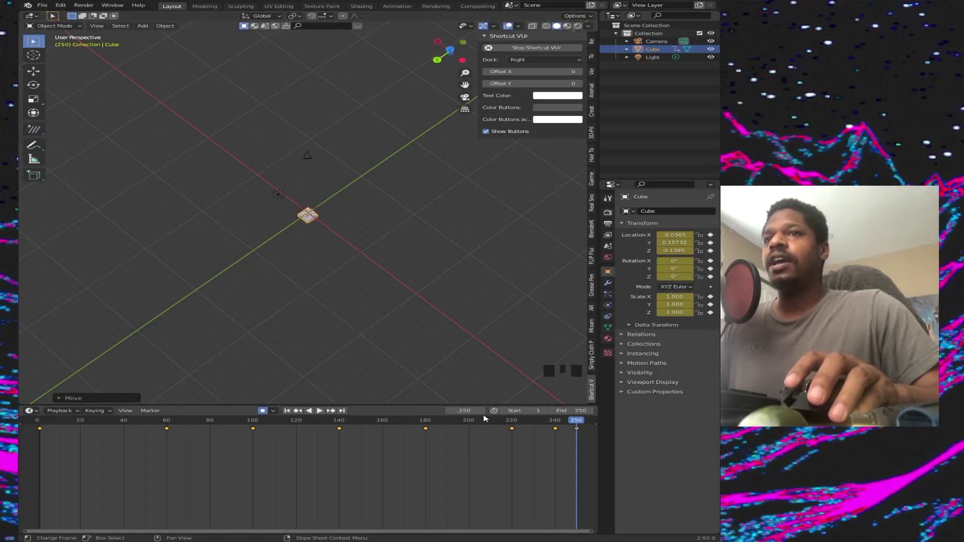
- Play the full animation from frame 1 with the Shortcut VUr settings collapsed, and stop playback with the cube deselected
click(288, 412)
middle_drag(272, 323, 189, 271)
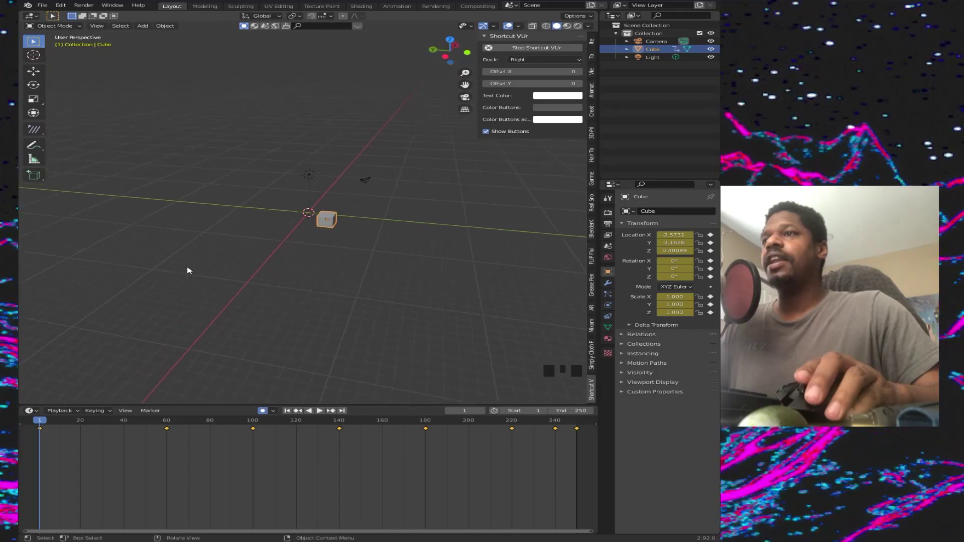
scroll(189, 272, down, 1)
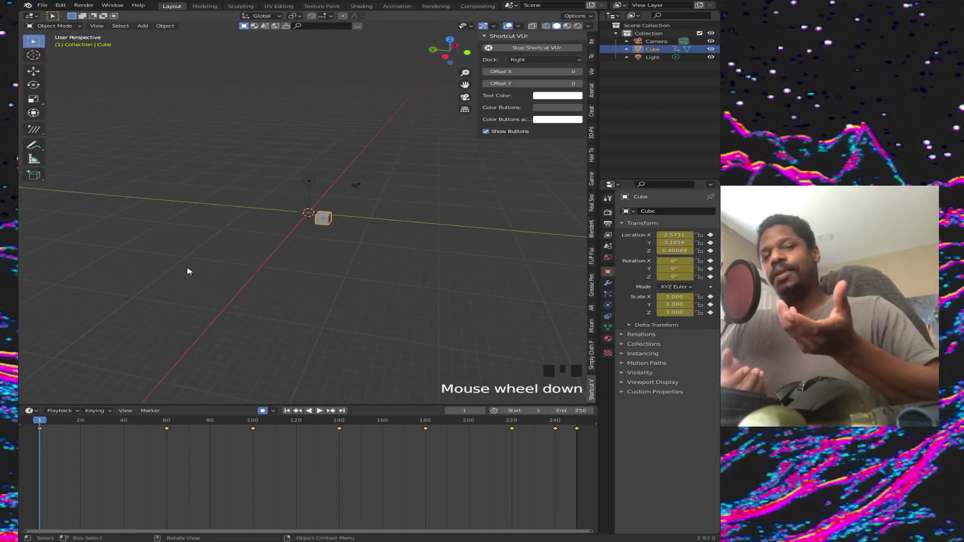
key(space)
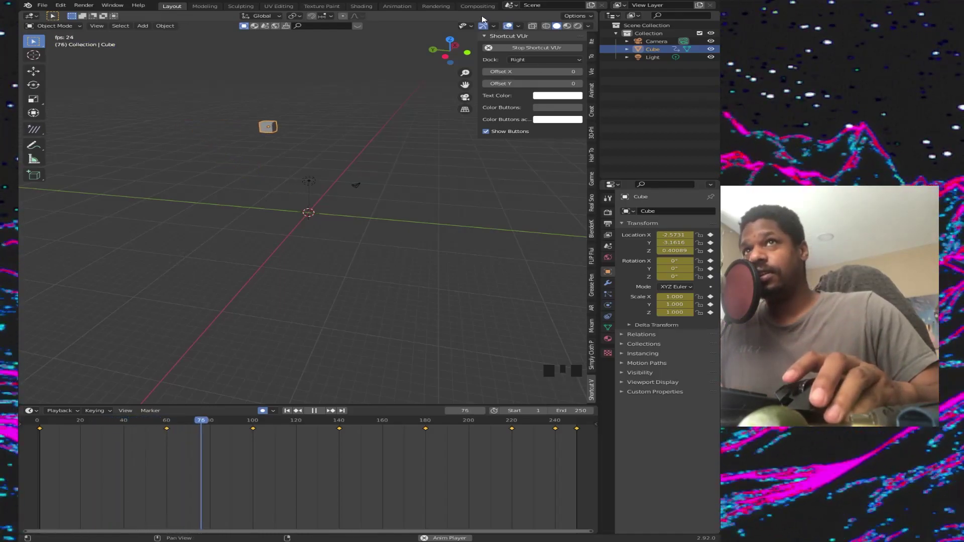
click(487, 36)
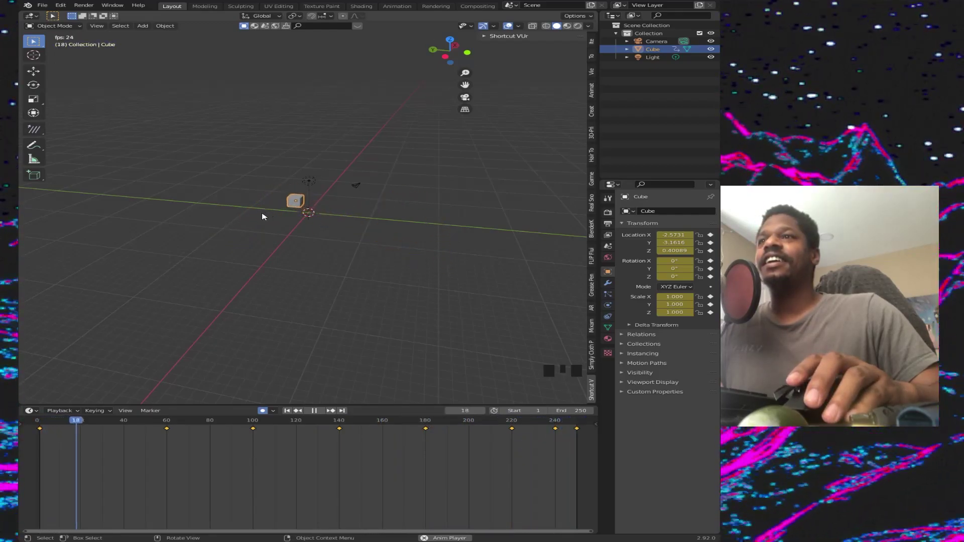
scroll(261, 216, down, 1)
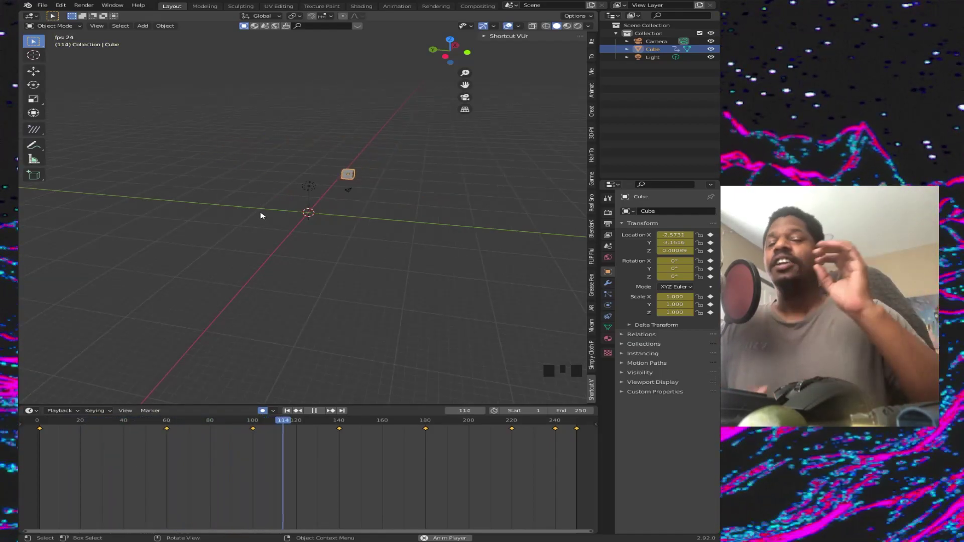
key(space)
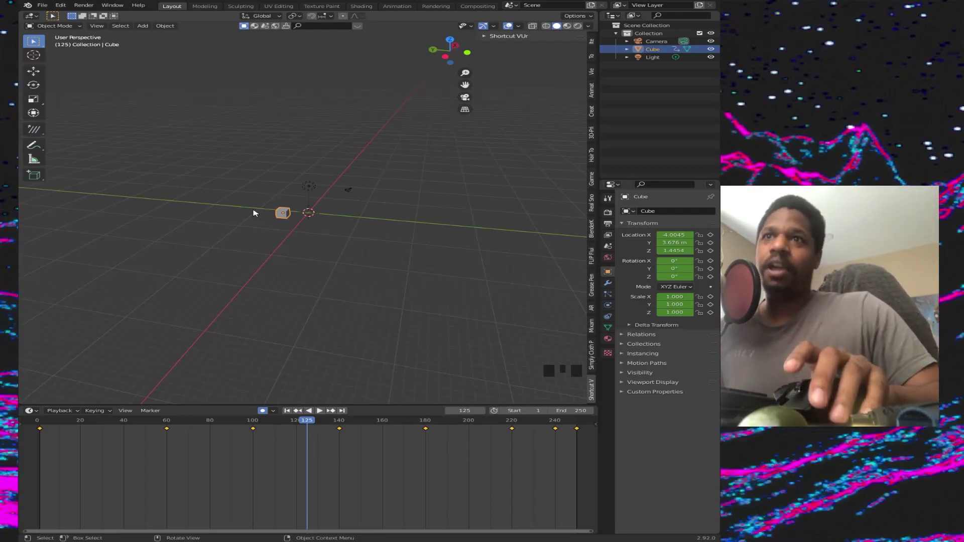
click(403, 215)
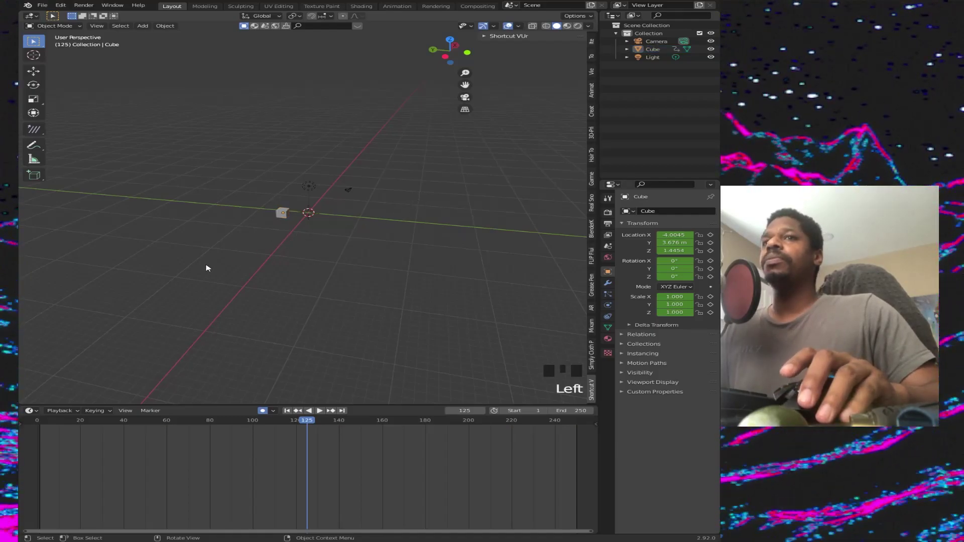